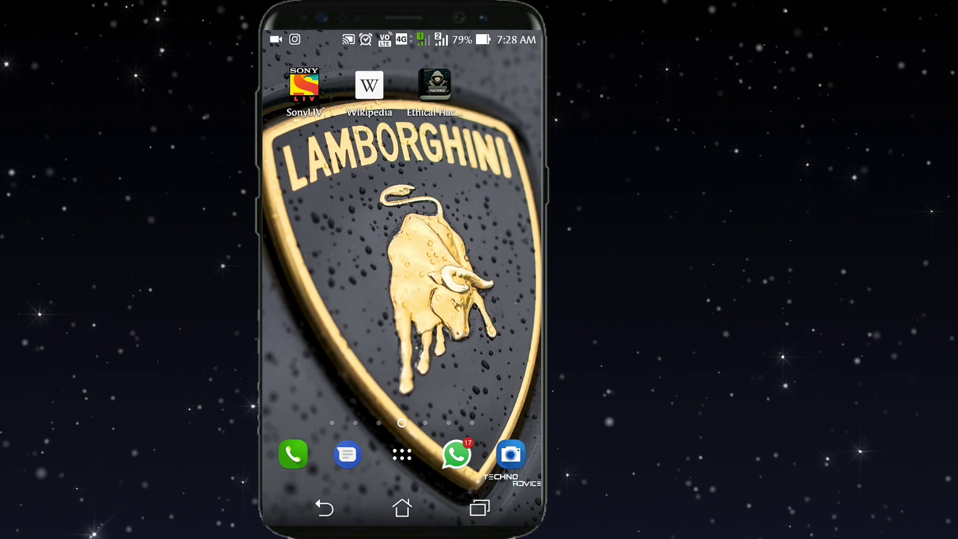
Open the Android app drawer to launch Instagram
click(402, 454)
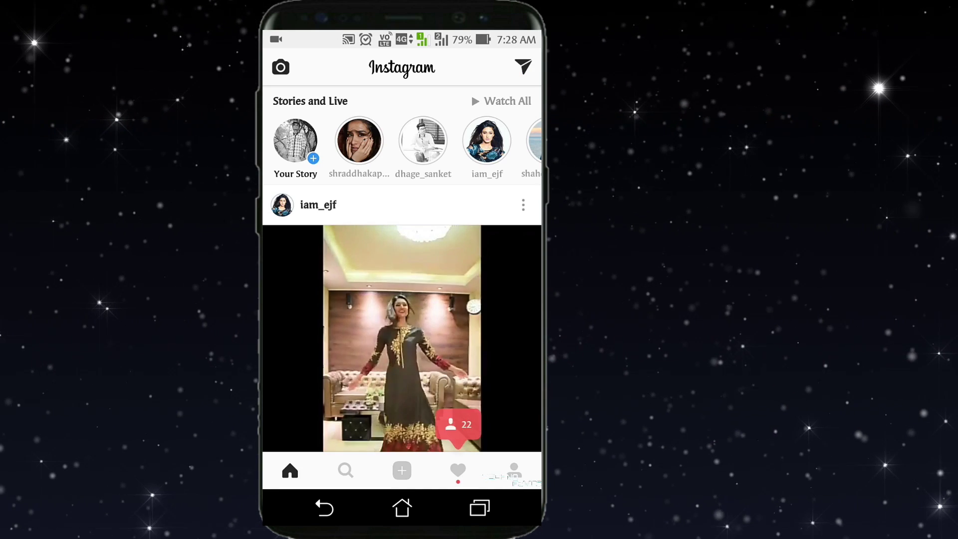
From your profile, choose Switch to Business Profile and continue past the intro pages
click(514, 470)
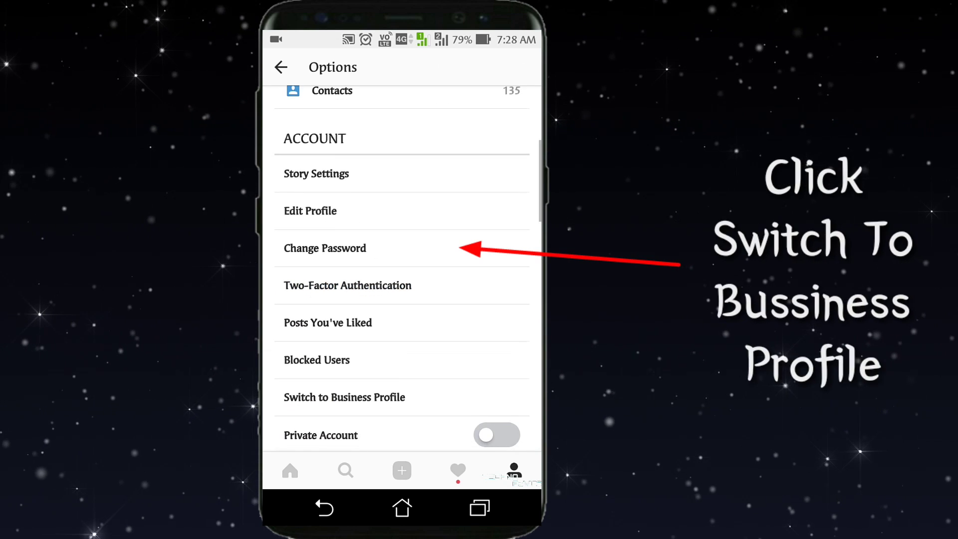
scroll(402, 270, down, 2)
scroll(402, 269, down, 2)
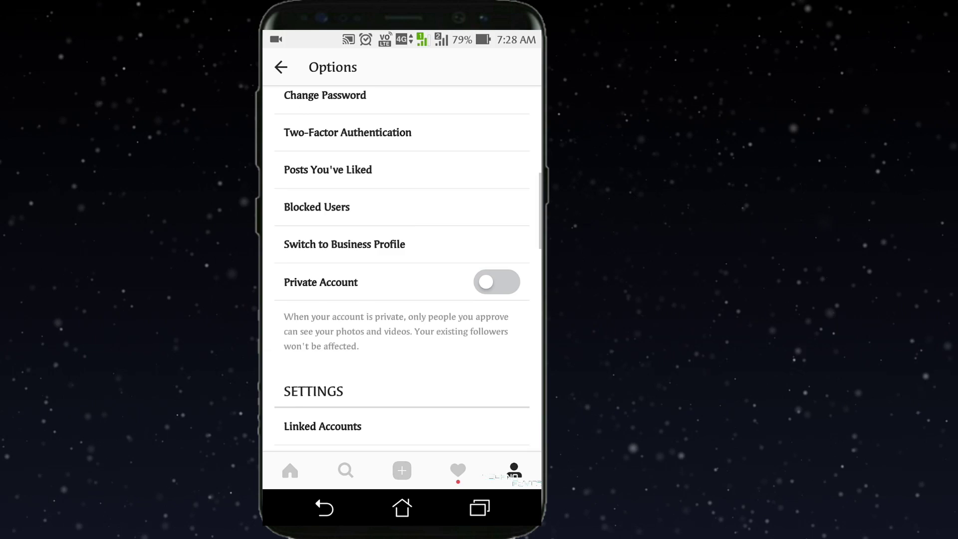
click(344, 244)
click(402, 430)
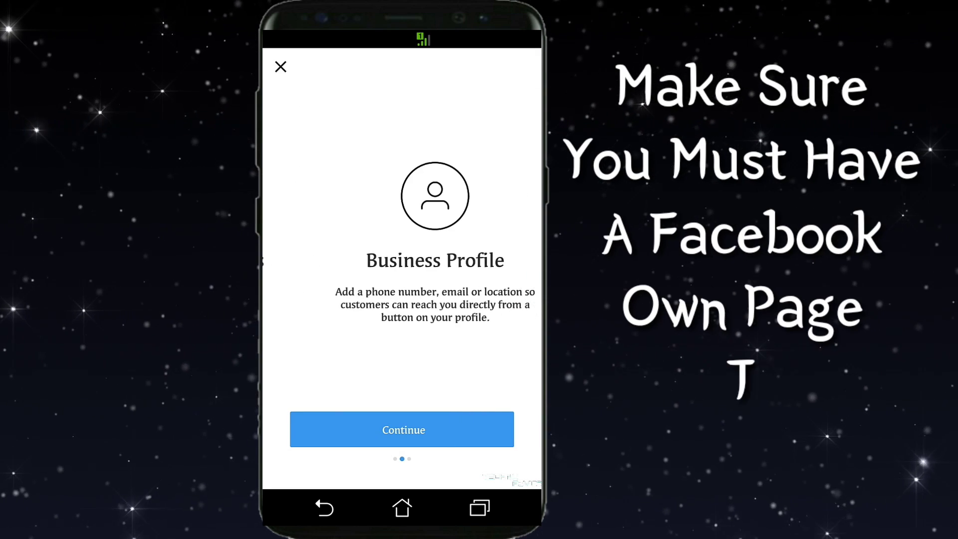
click(401, 429)
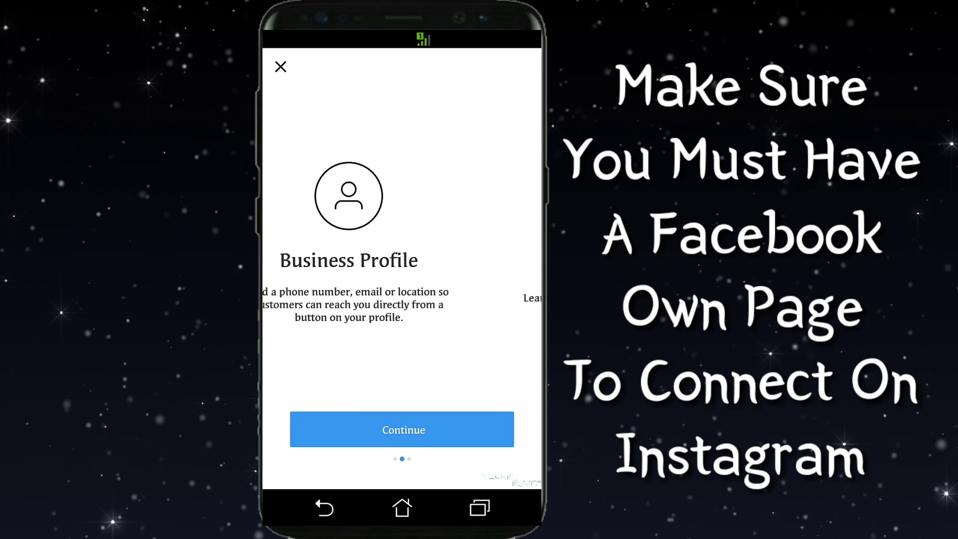
Connect the first listed Facebook Page to the business profile
click(402, 429)
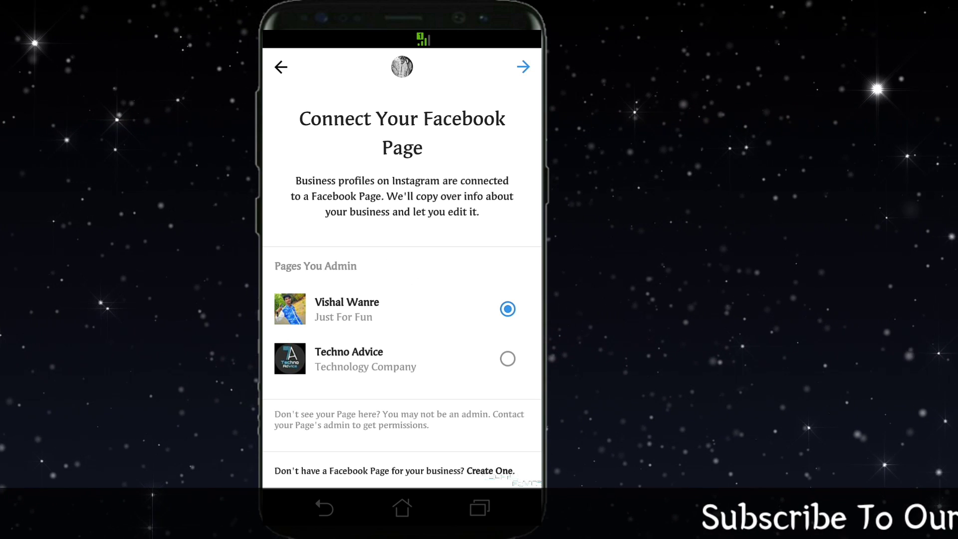
click(507, 309)
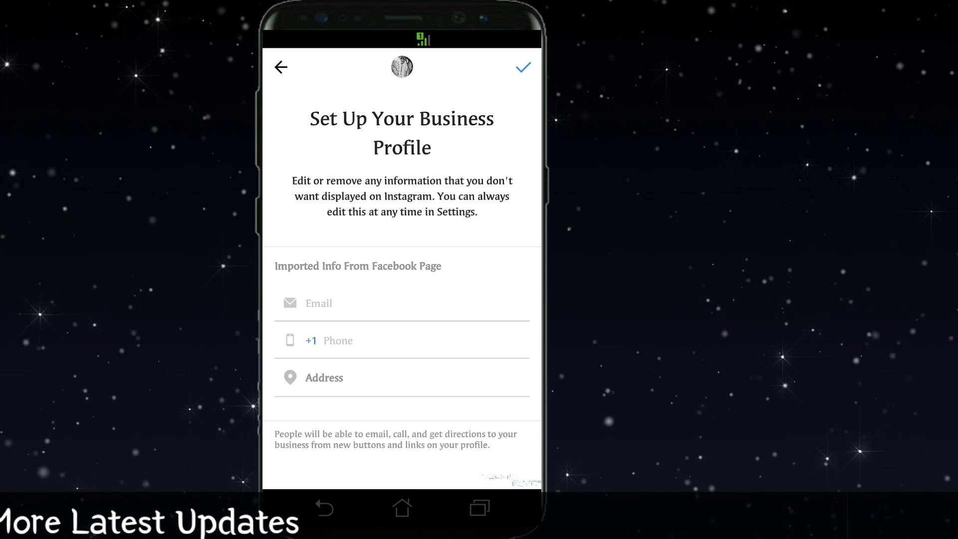
Enter the business email address and move on to the Phone field
click(306, 320)
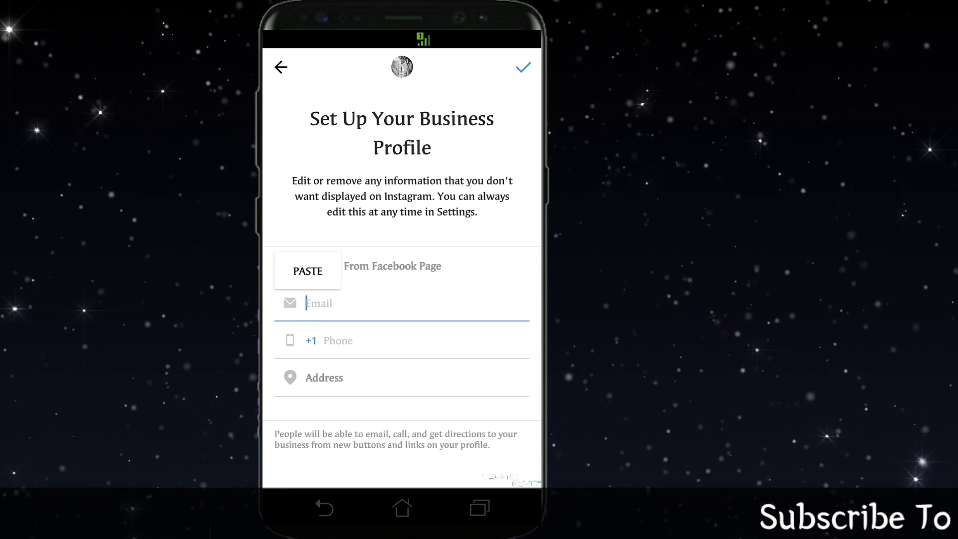
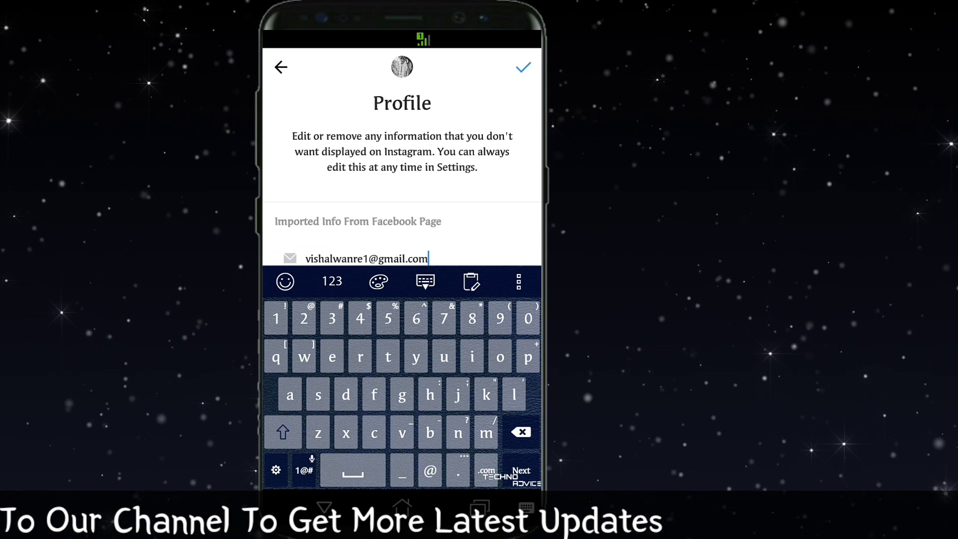
key(Tab)
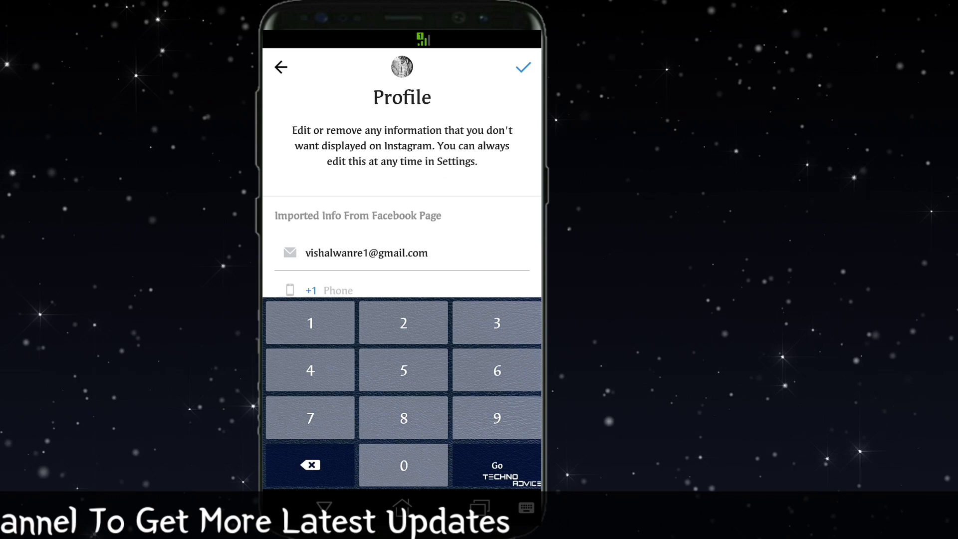
Pick the India (+91) country code for the business phone number
click(311, 289)
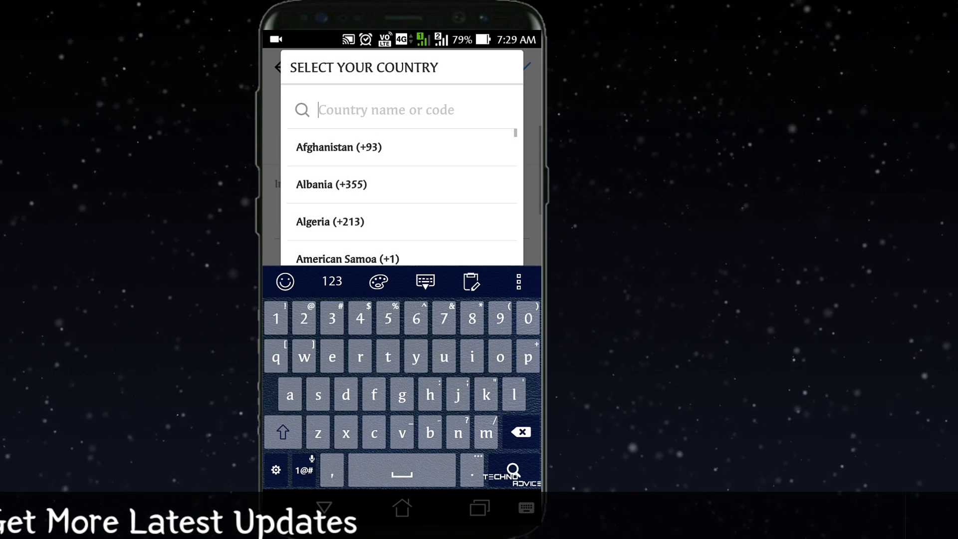
scroll(402, 225, down, 10)
scroll(402, 300, down, 5)
scroll(402, 300, down, 5)
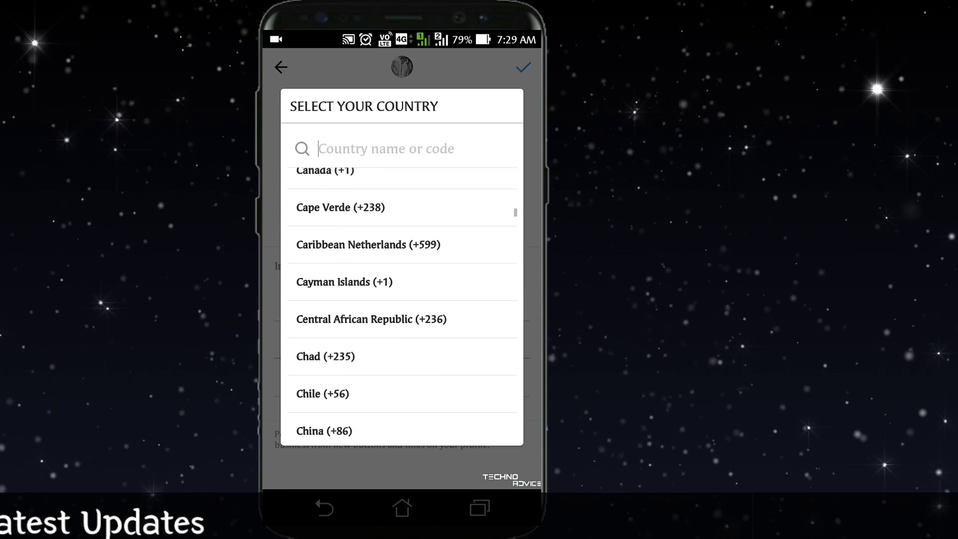
scroll(402, 299, down, 2)
scroll(402, 299, down, 5)
scroll(402, 300, down, 5)
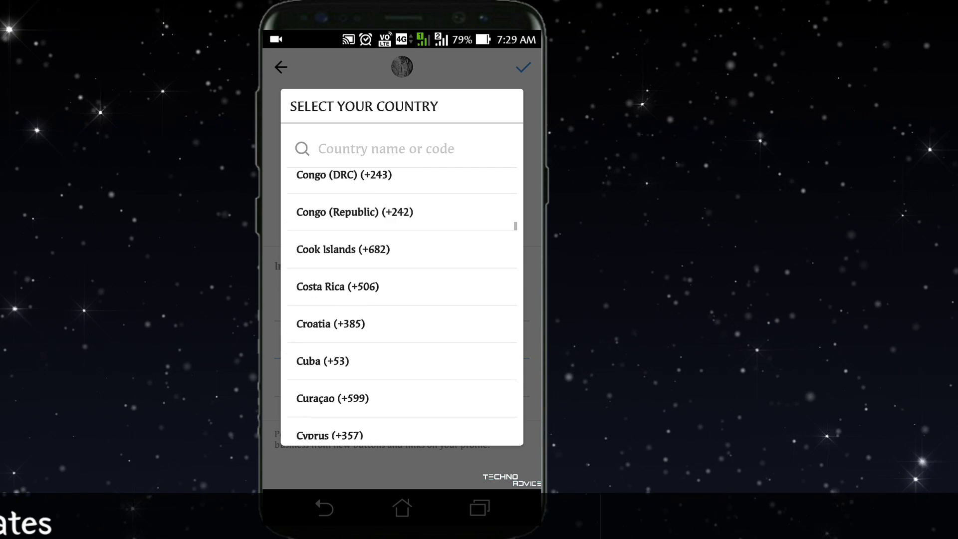
scroll(401, 300, down, 2)
scroll(402, 299, down, 3)
scroll(402, 300, down, 15)
scroll(403, 299, up, 3)
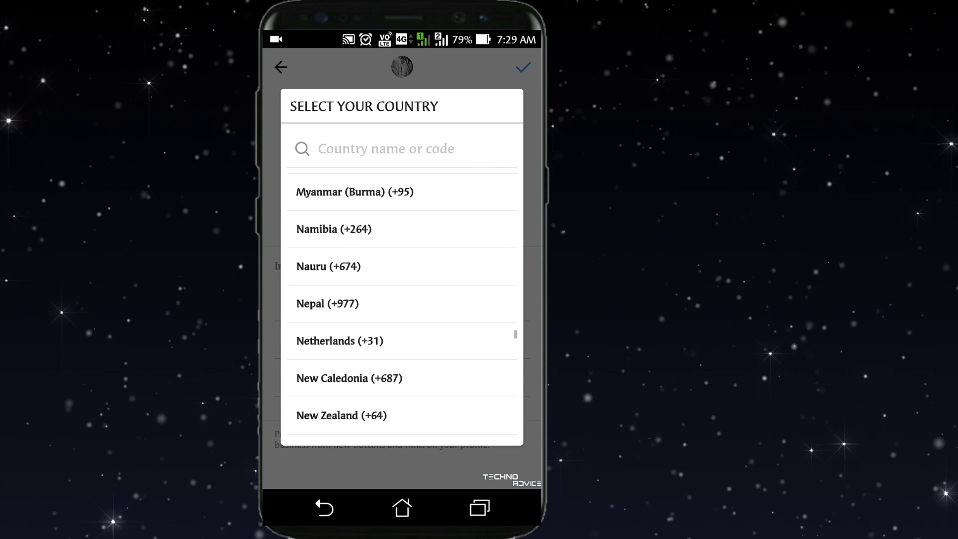
scroll(402, 299, up, 2)
scroll(402, 299, up, 3)
scroll(401, 299, up, 5)
scroll(402, 300, up, 3)
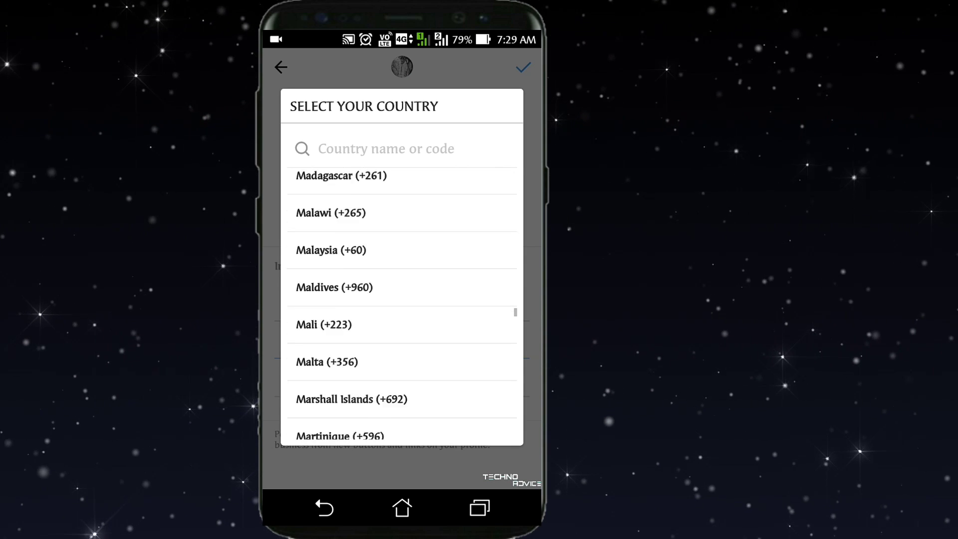
scroll(402, 300, up, 3)
scroll(402, 300, up, 5)
scroll(402, 299, up, 2)
scroll(402, 300, up, 1)
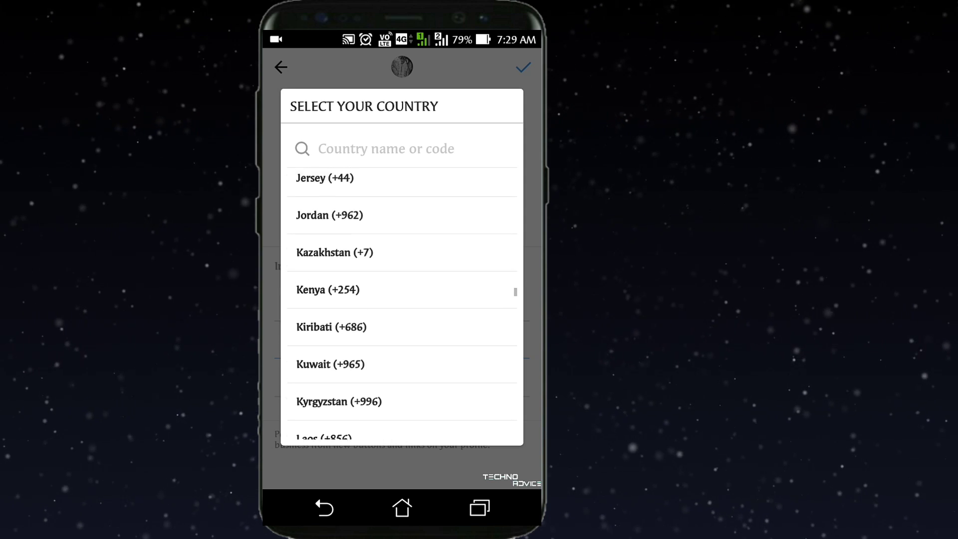
scroll(401, 299, up, 6)
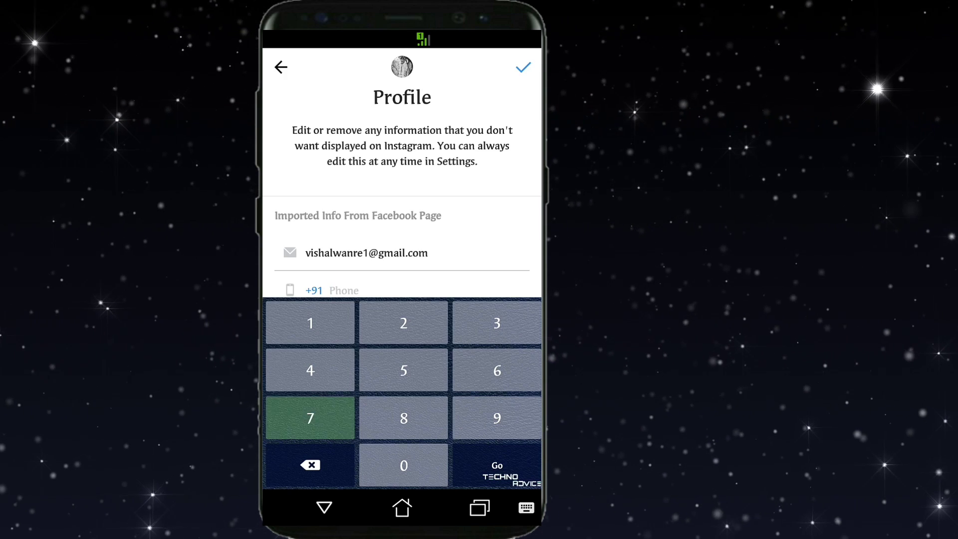
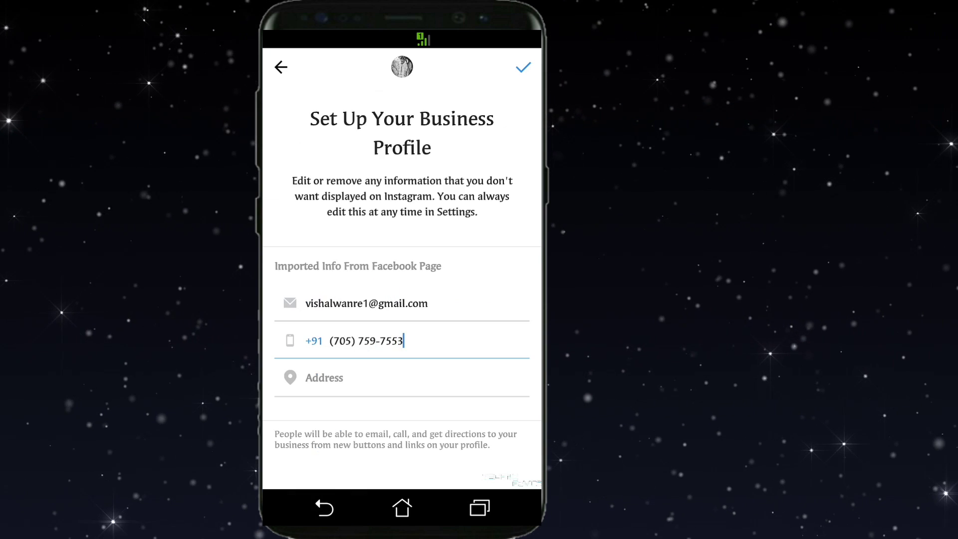
Clear the street address, choose Nagpur as the city, and save the location
click(324, 377)
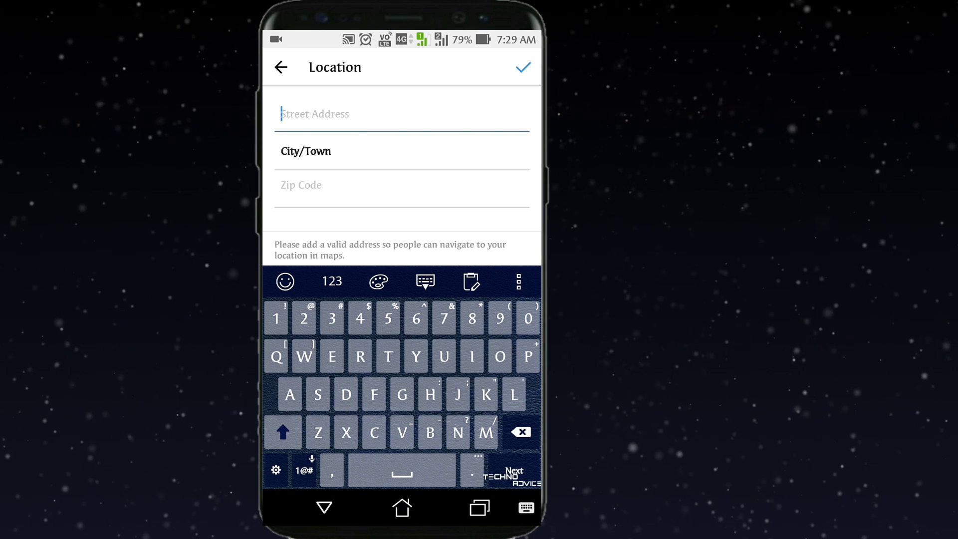
text(agpur)
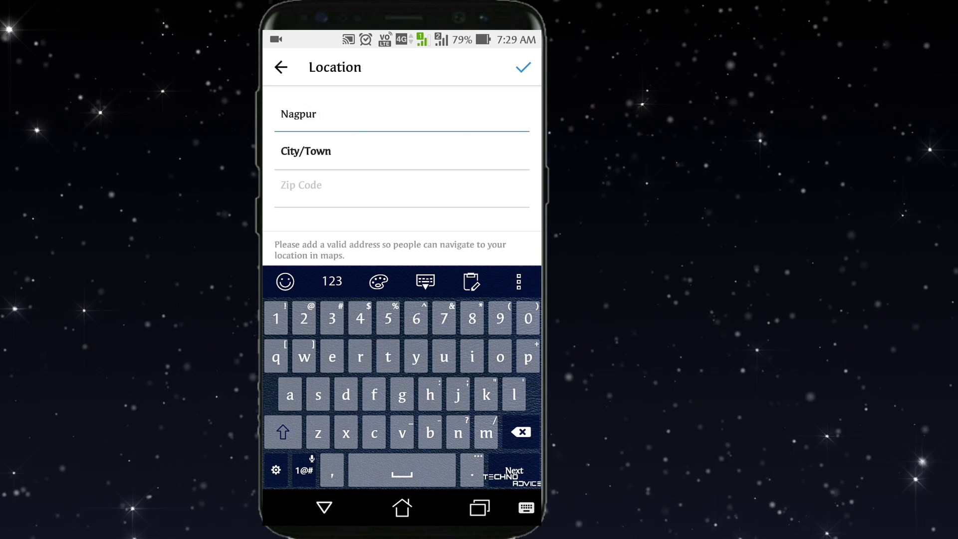
click(325, 508)
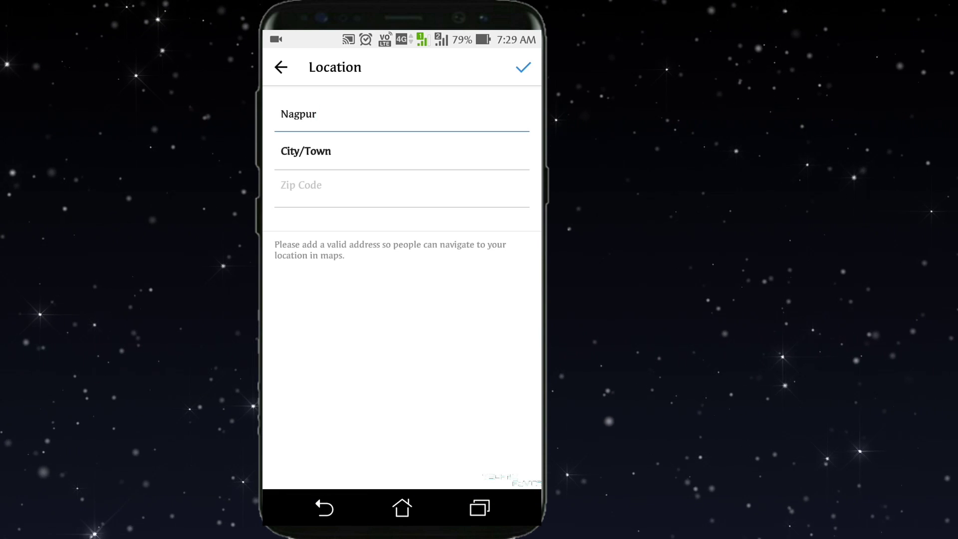
click(523, 67)
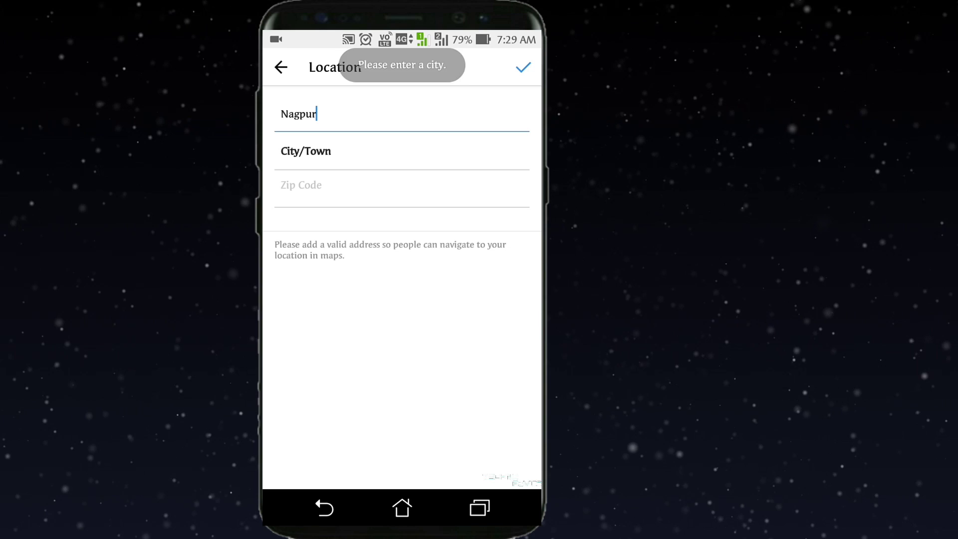
click(316, 114)
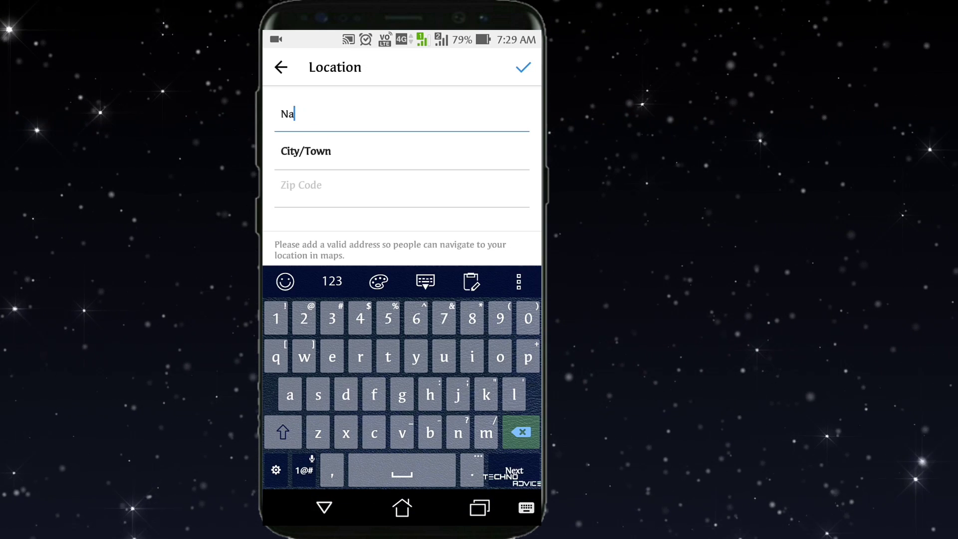
key(BackSpace)
key(BackSpace)
click(305, 150)
text(na)
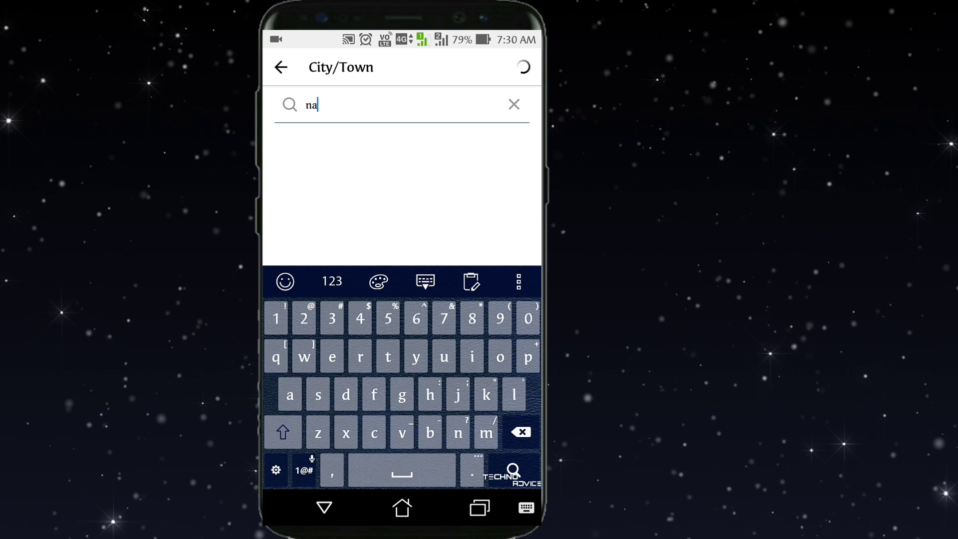
text(gpu)
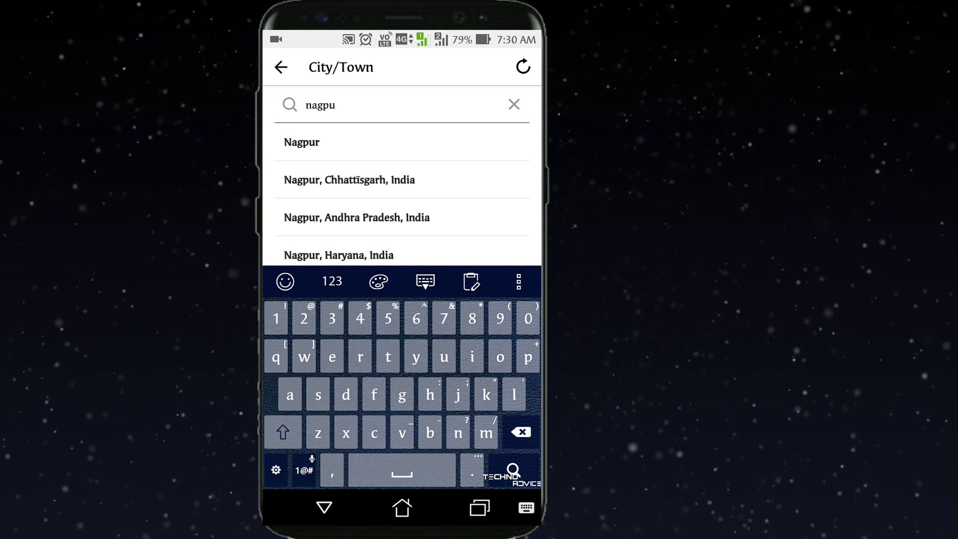
click(301, 143)
click(522, 67)
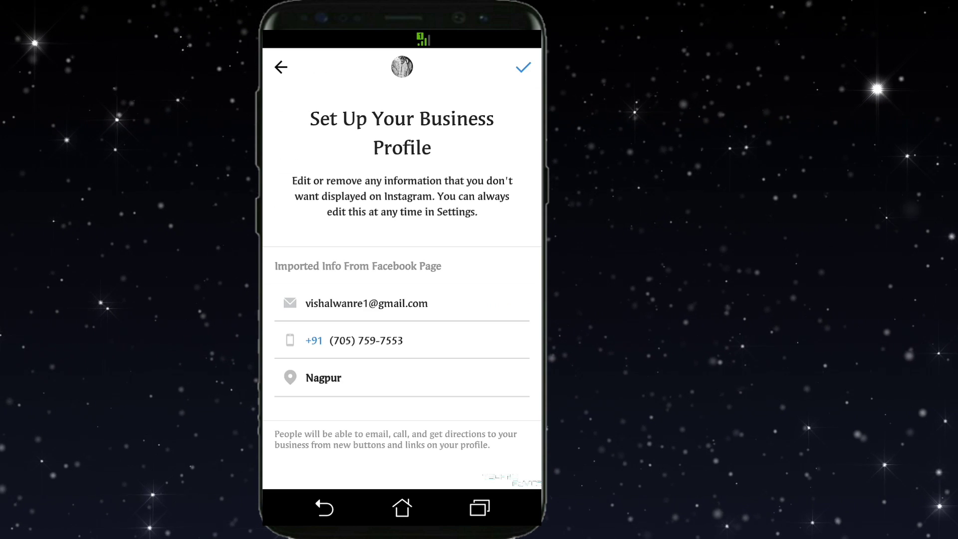
Confirm the business setup, dismiss the Welcome dialog, and test the Email button
click(523, 66)
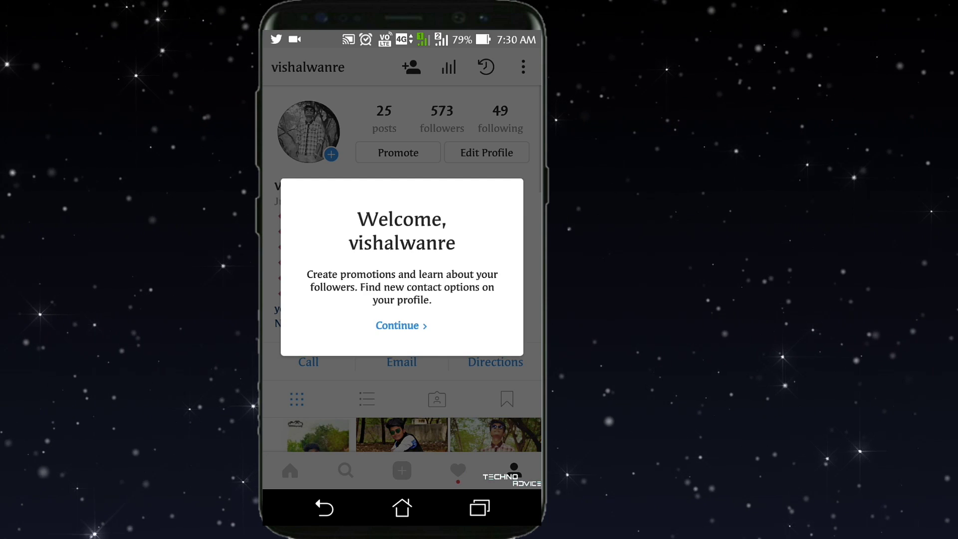
click(401, 325)
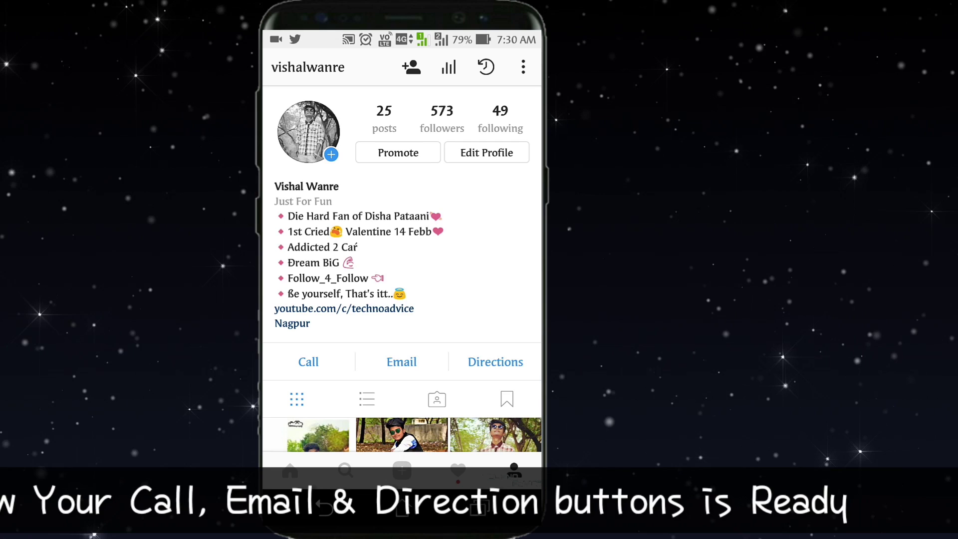
click(401, 362)
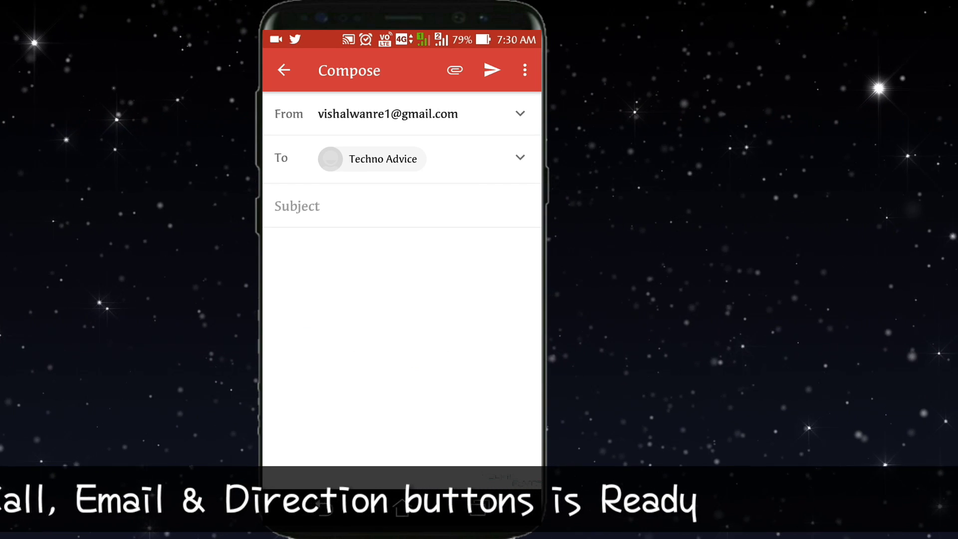
key(alt+Tab)
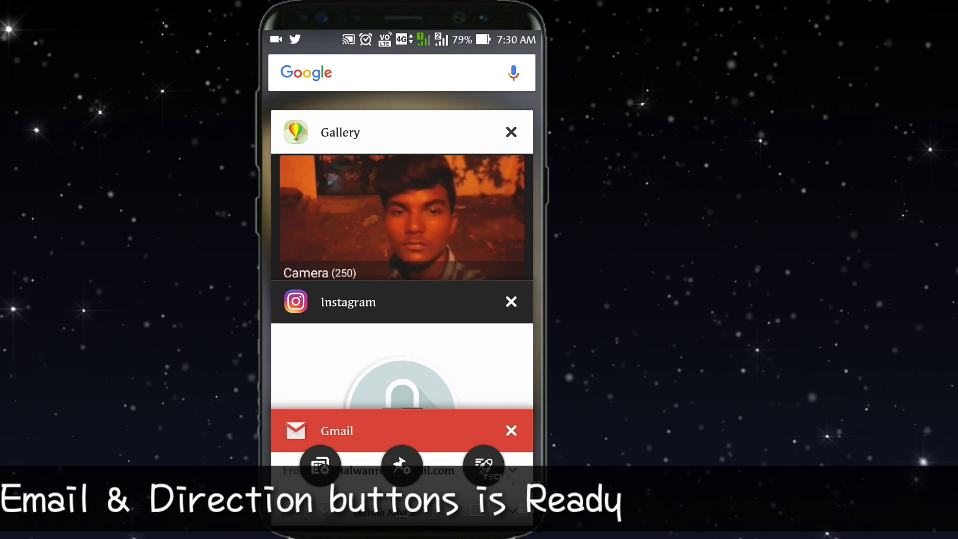
drag(401, 428, 539, 428)
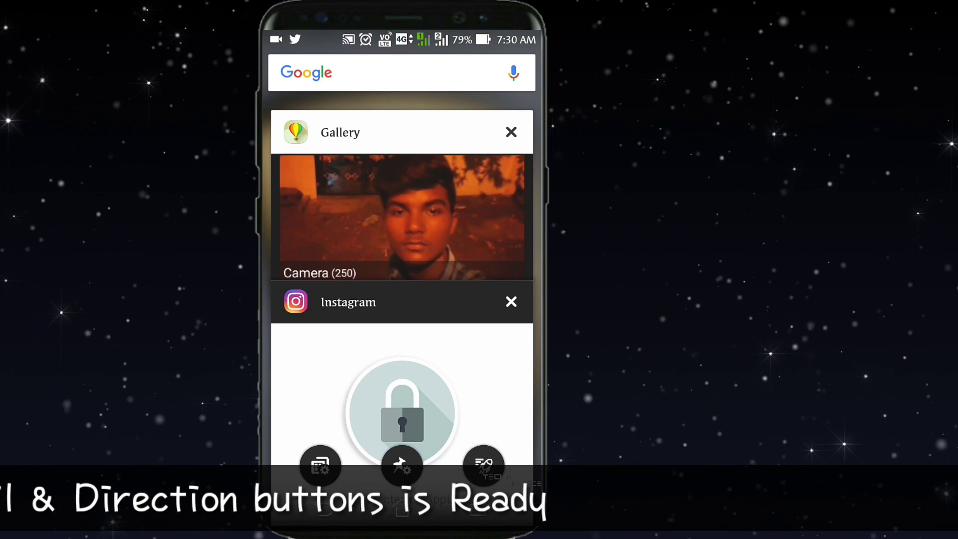
click(401, 301)
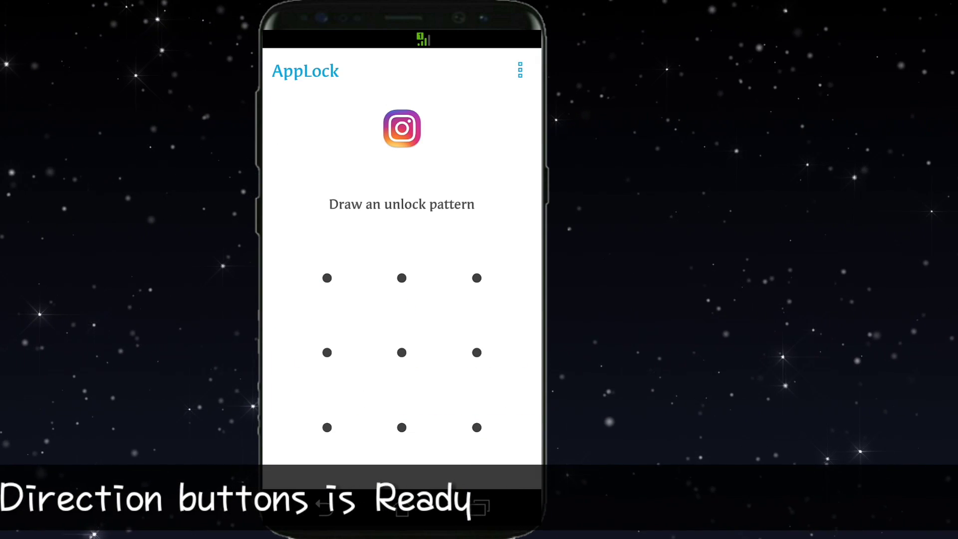
drag(327, 278, 476, 428)
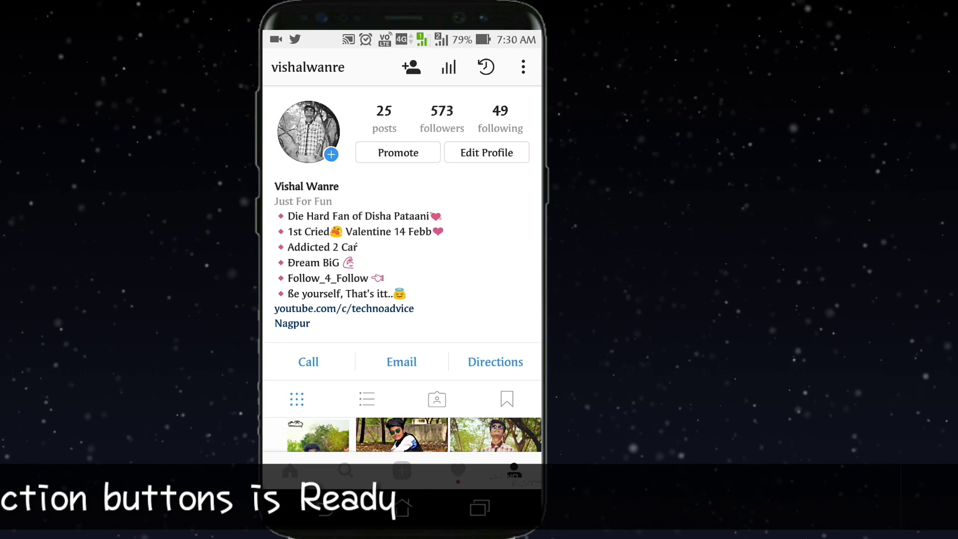
click(308, 361)
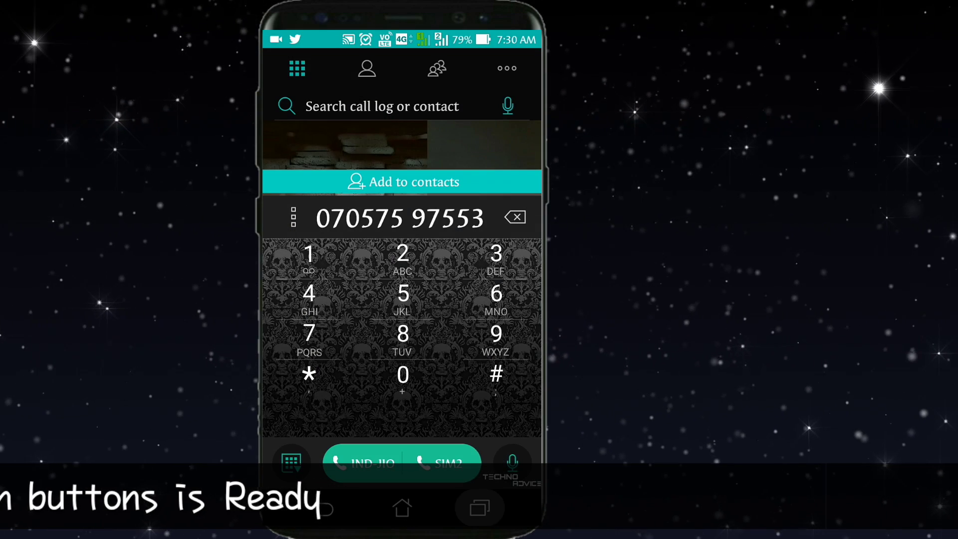
click(479, 508)
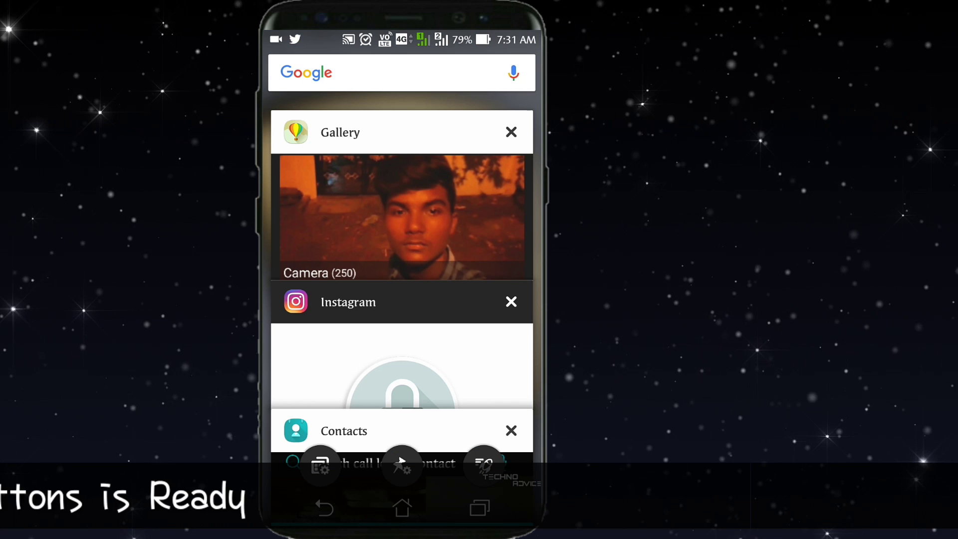
click(402, 389)
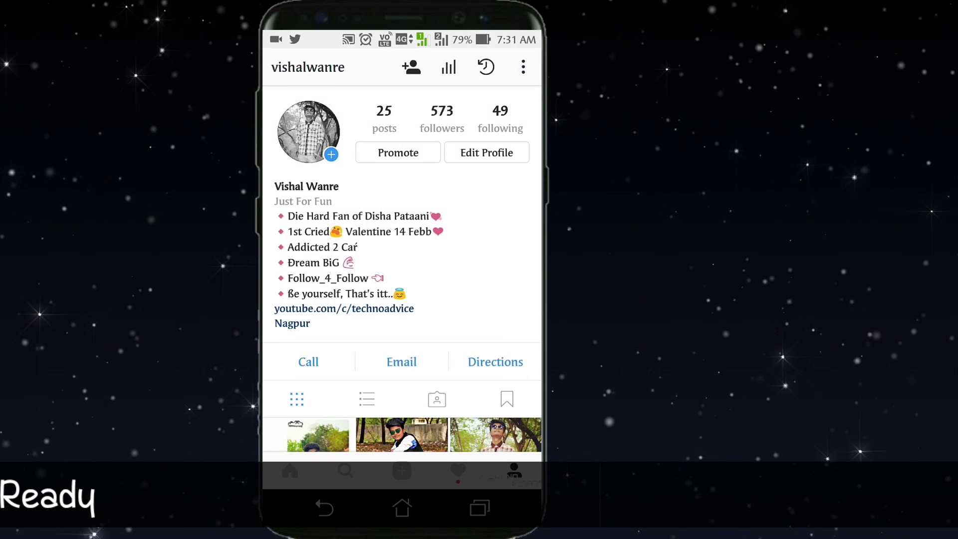
scroll(402, 284, down, 3)
scroll(402, 285, up, 3)
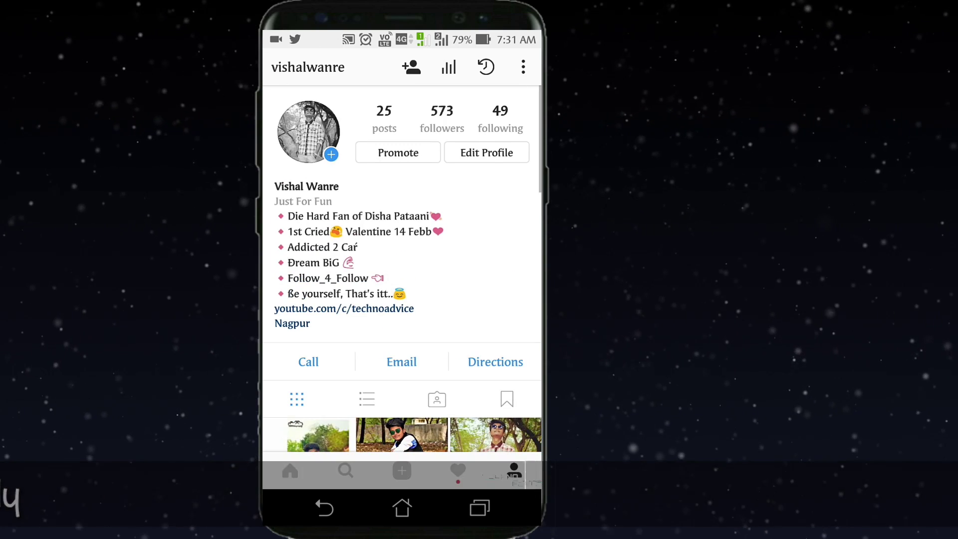
click(290, 470)
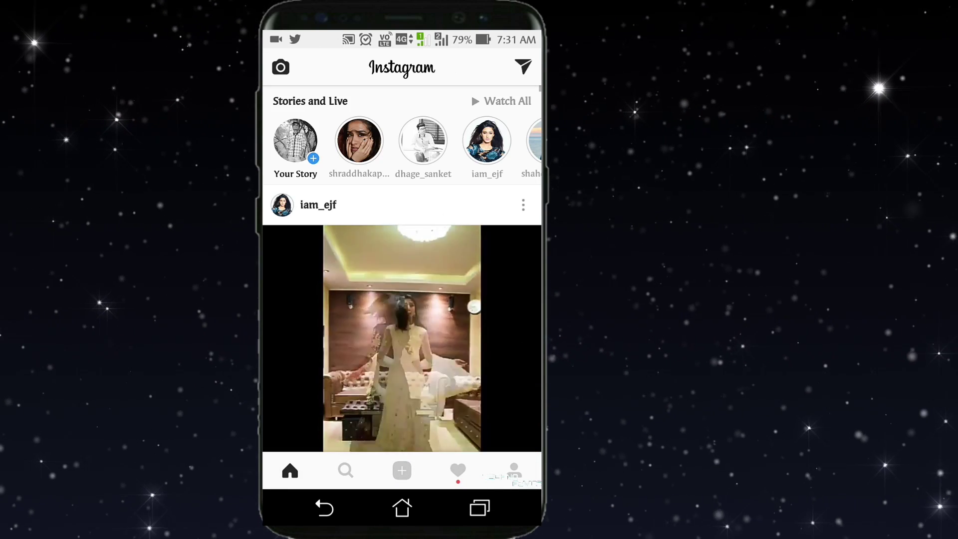
scroll(402, 299, up, 3)
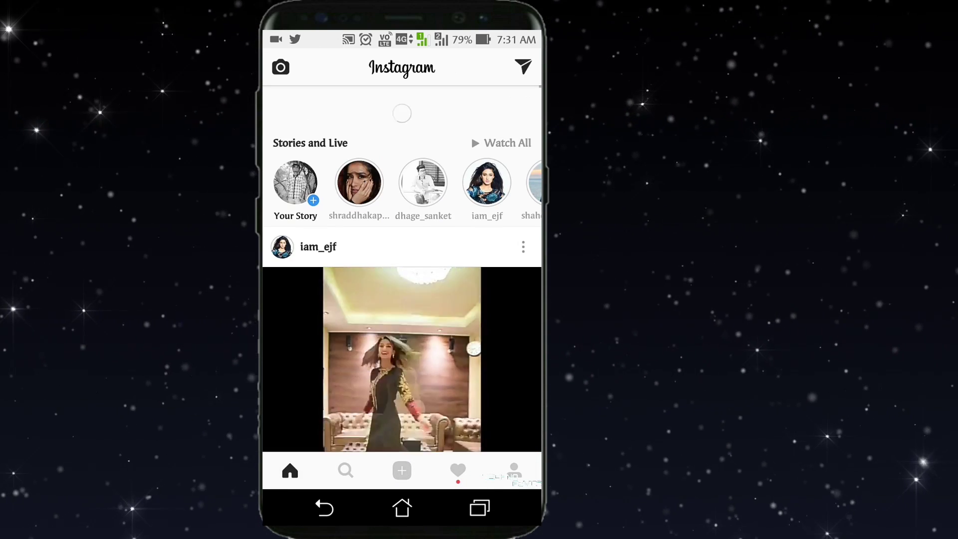
click(514, 471)
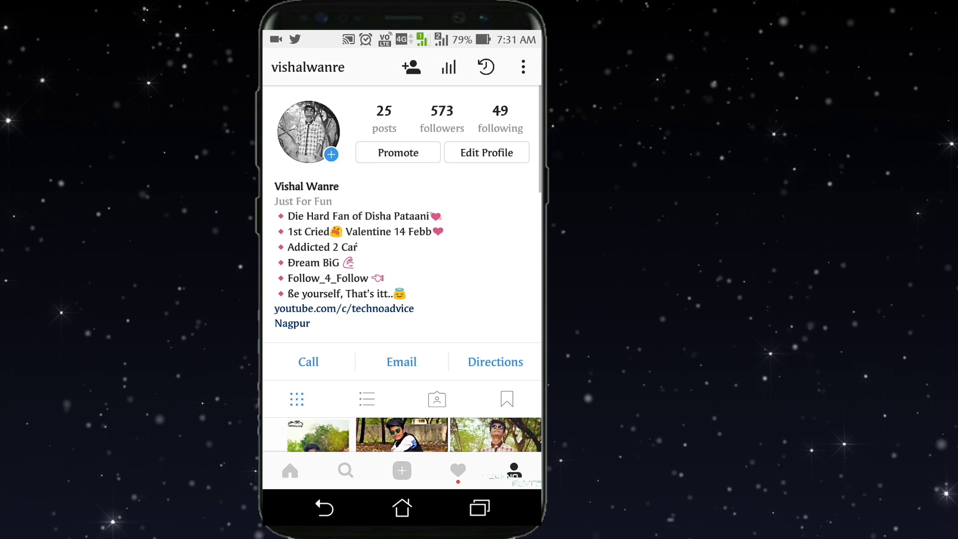
scroll(402, 300, down, 2)
click(401, 508)
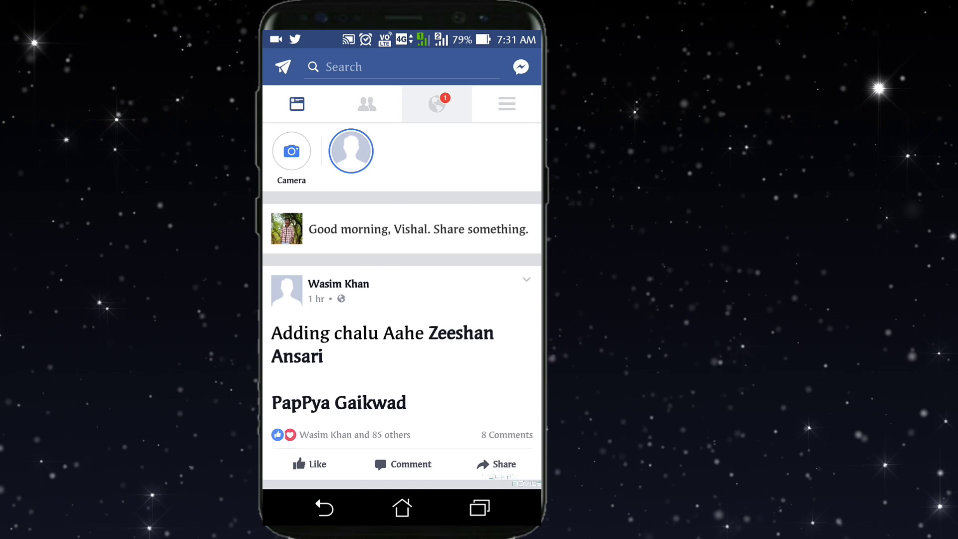
Open the Instagram connection notification in Facebook's notifications list
click(437, 105)
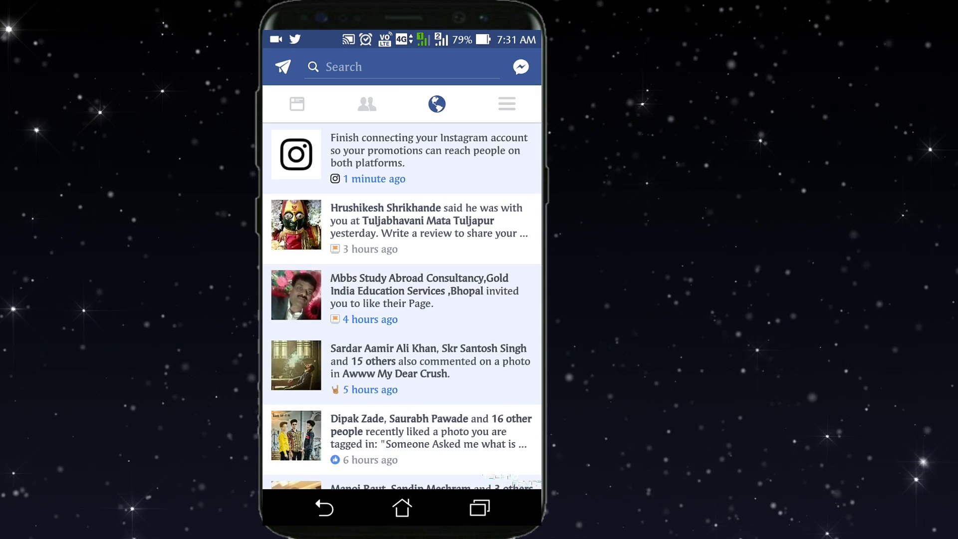
click(402, 157)
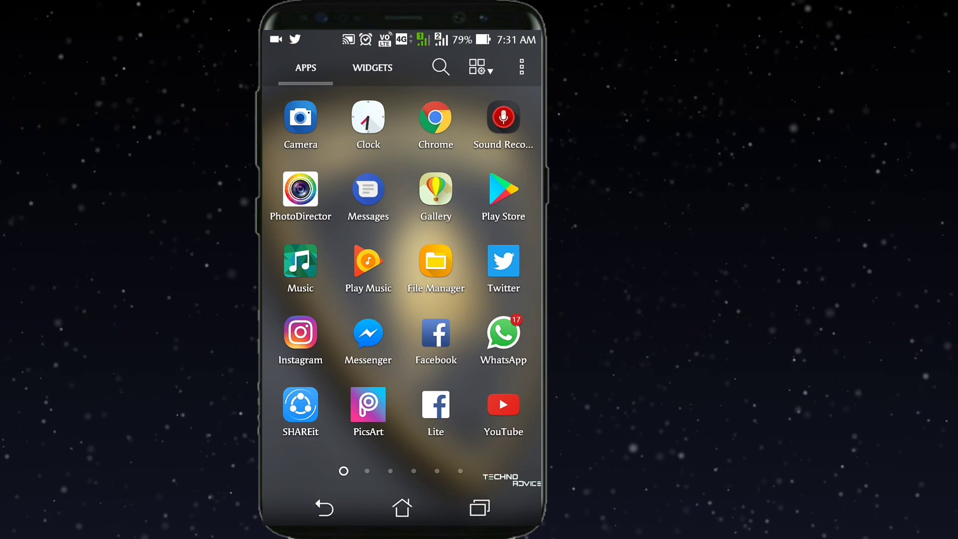
Launch Instagram and unlock it with the pattern
click(300, 334)
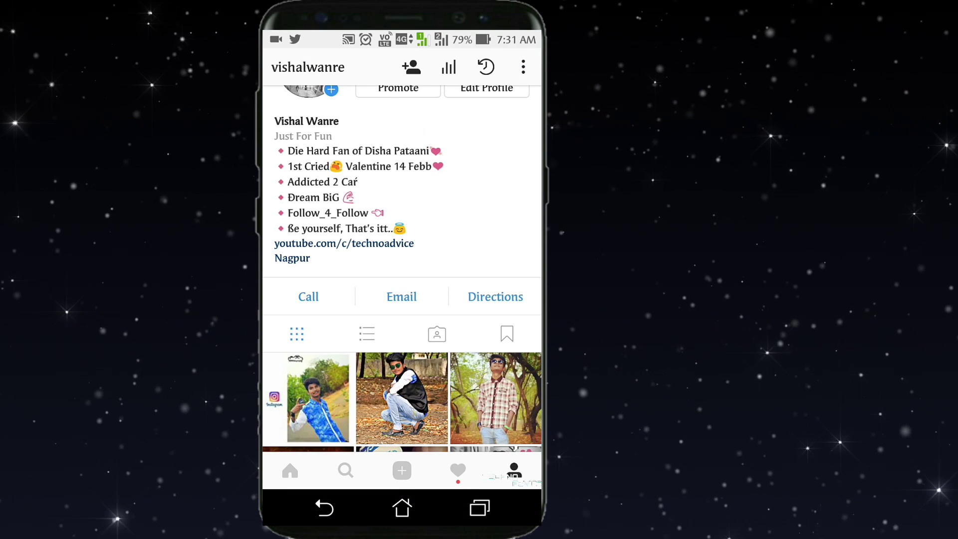
drag(403, 187, 402, 337)
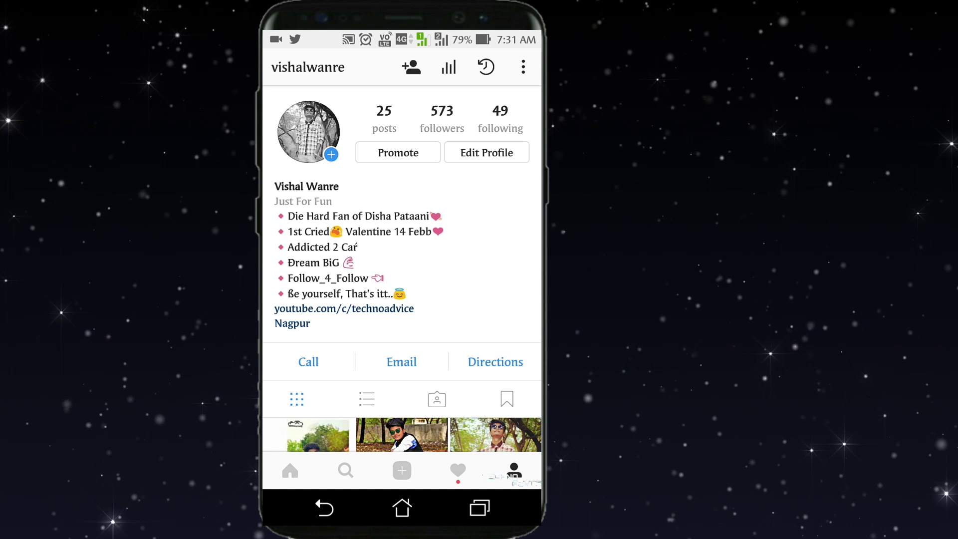
scroll(402, 299, down, 2)
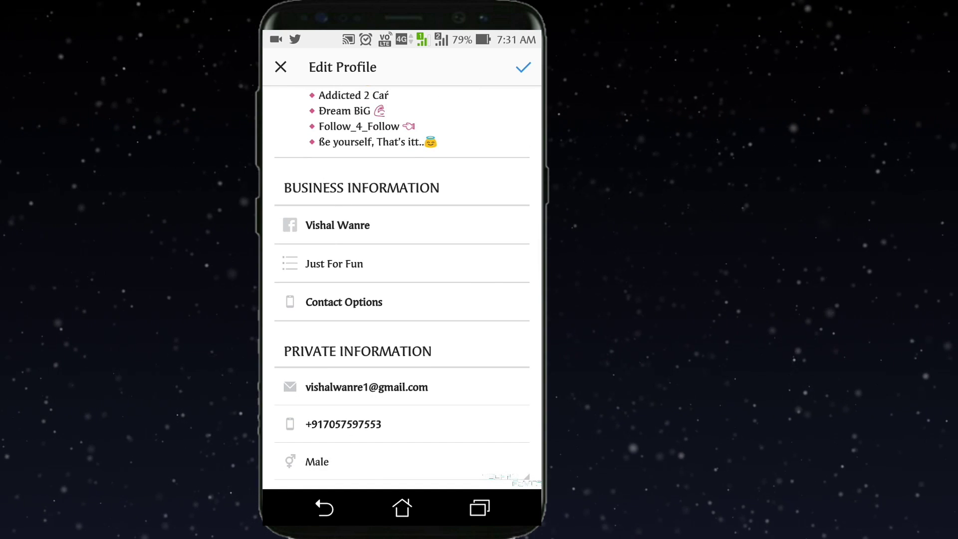
Erase the phone number under Contact Options and save the profile edits
click(344, 302)
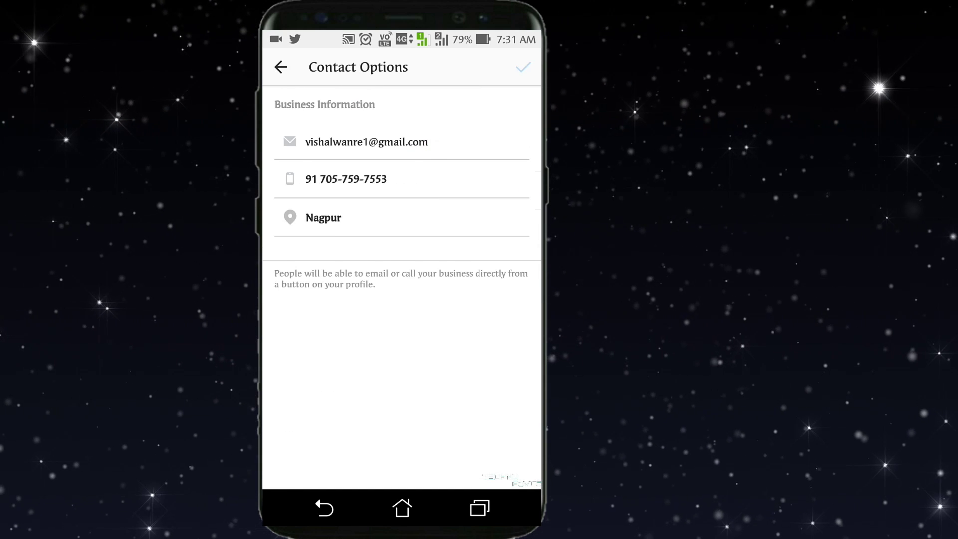
click(345, 179)
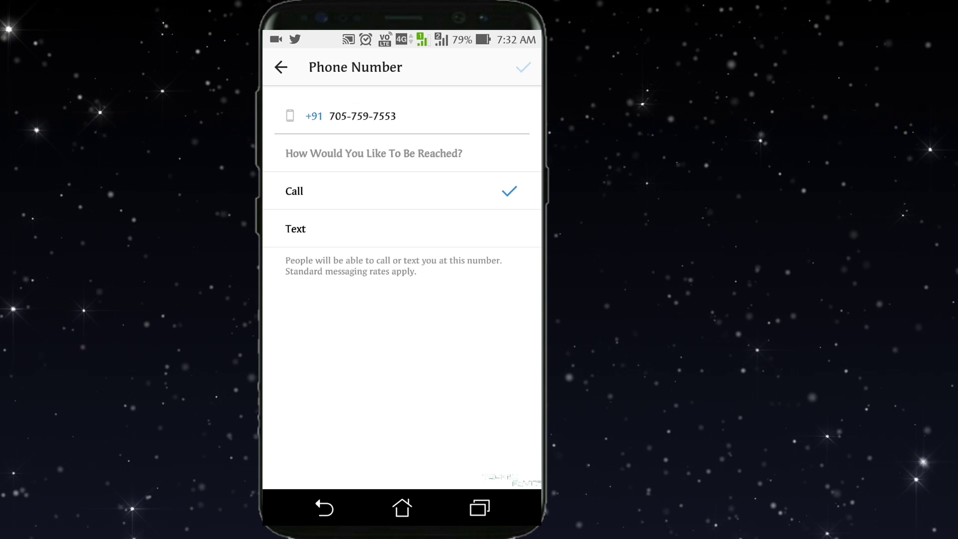
click(396, 117)
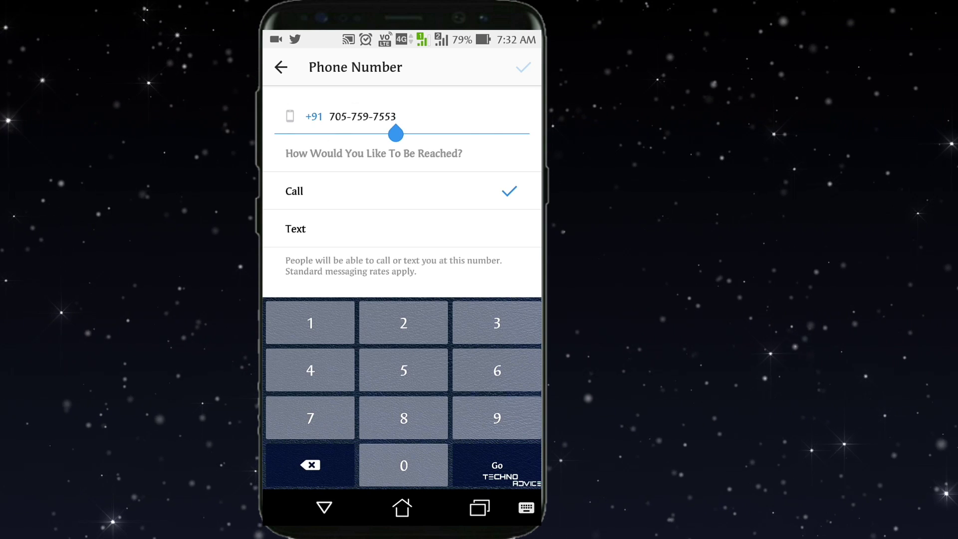
click(309, 465)
click(523, 67)
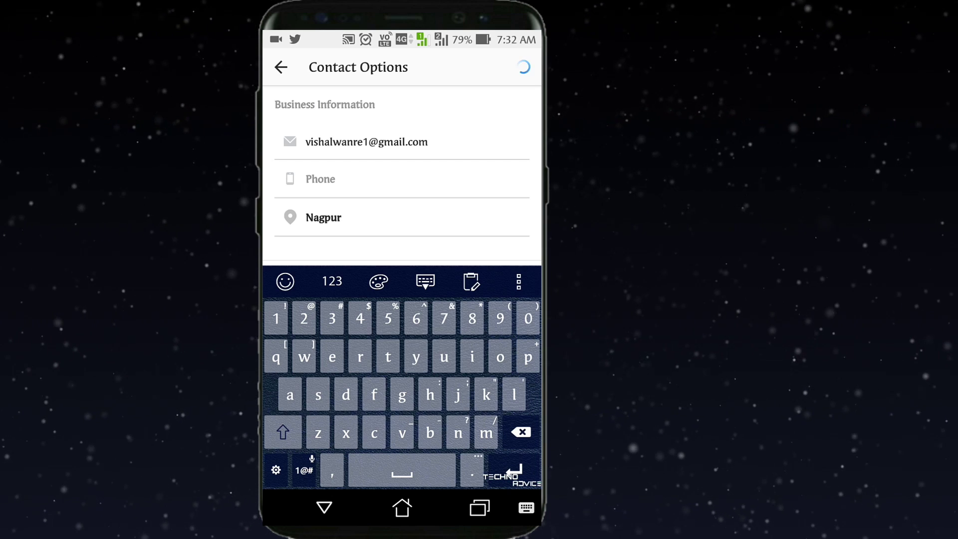
click(522, 67)
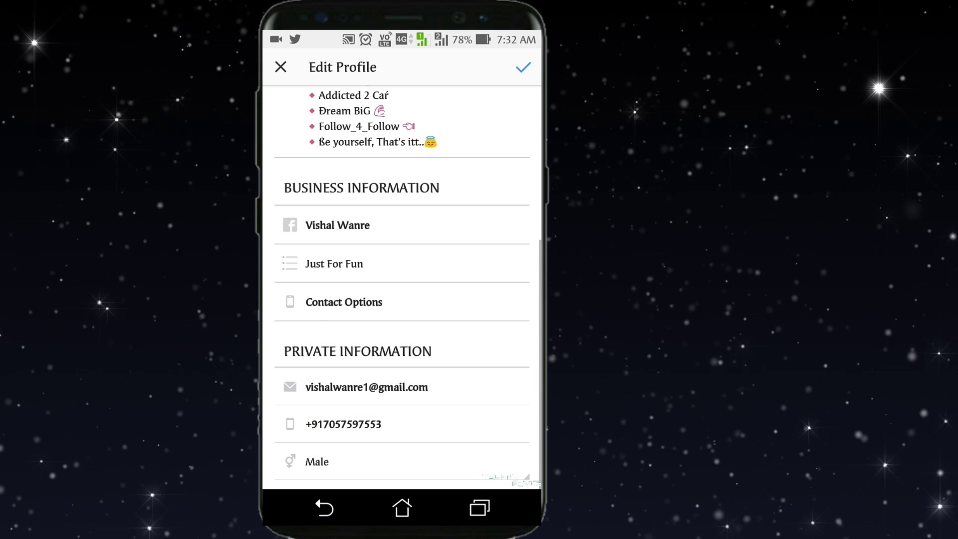
click(523, 66)
scroll(403, 275, down, 5)
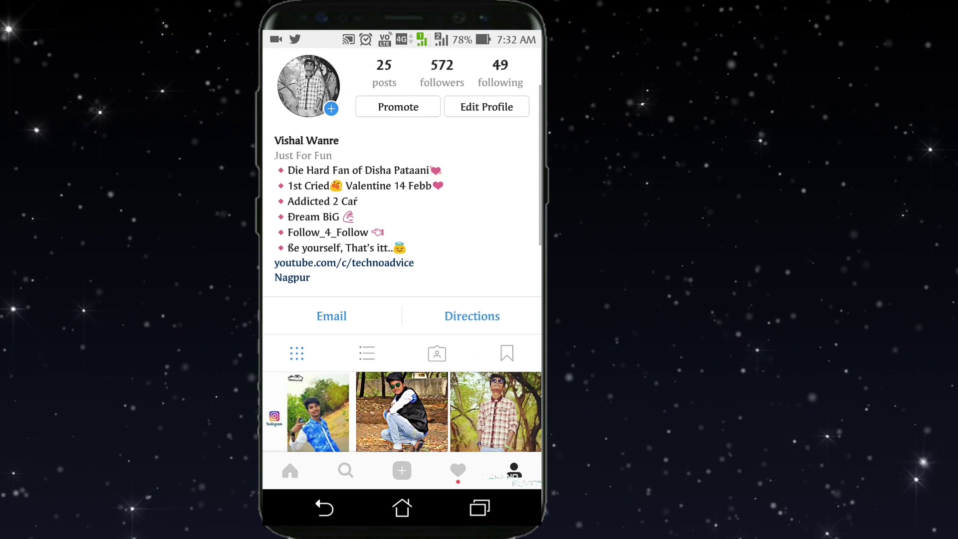
scroll(402, 274, down, 5)
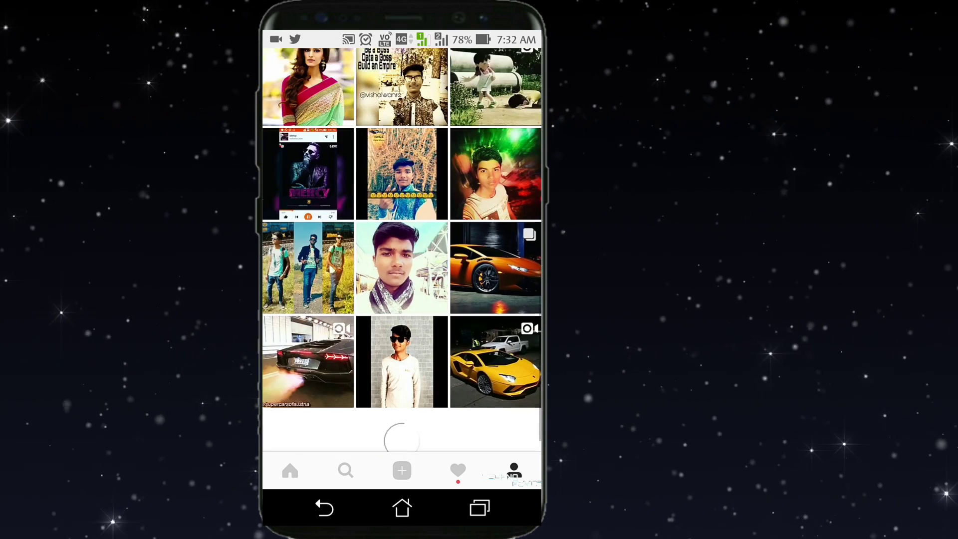
scroll(402, 250, up, 10)
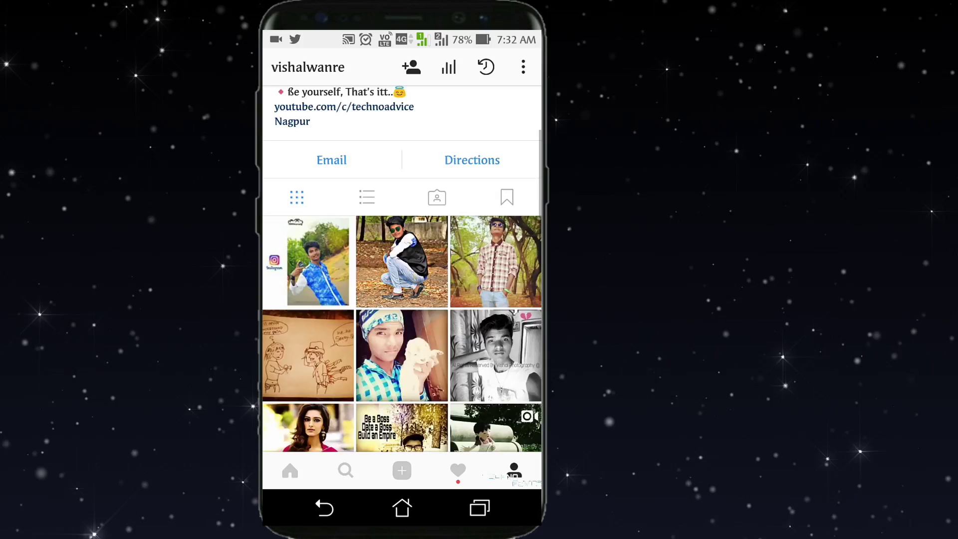
click(290, 470)
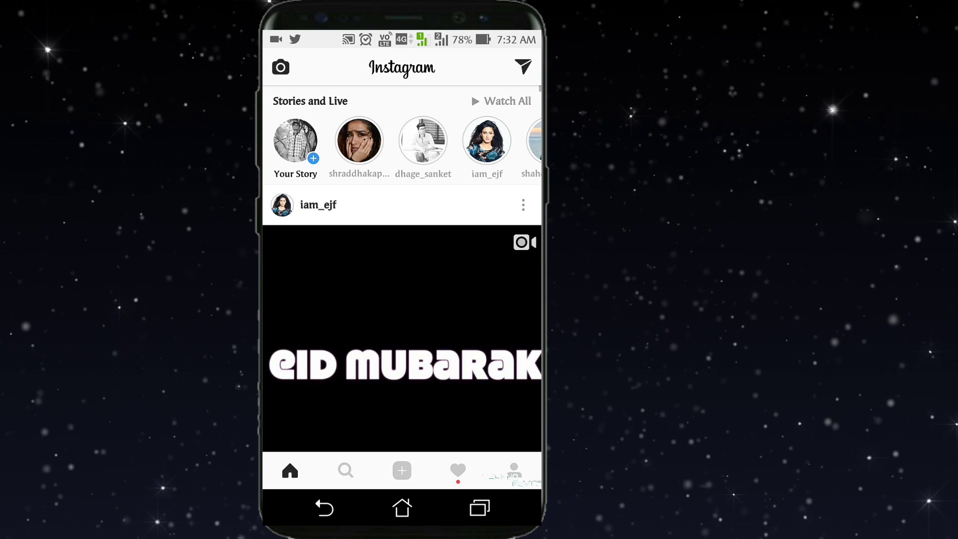
click(514, 471)
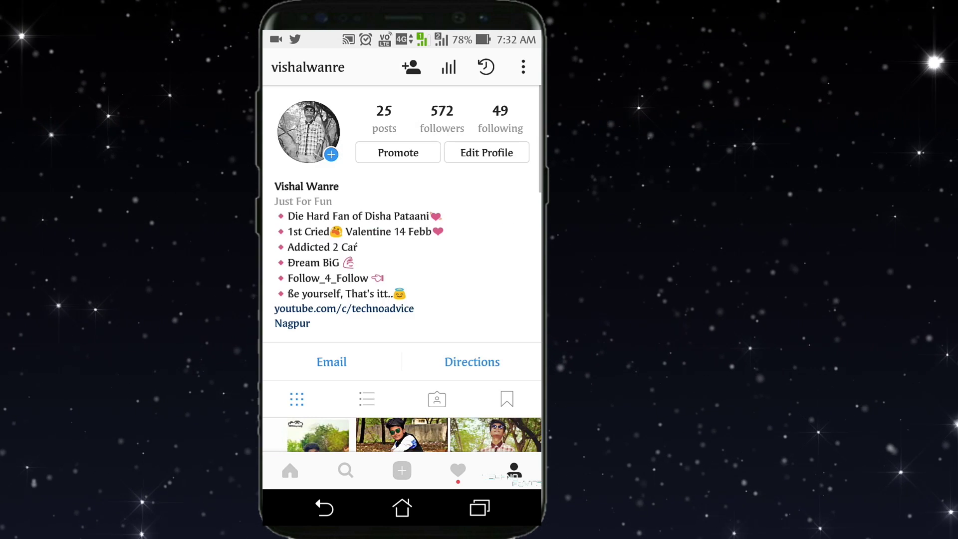
click(486, 152)
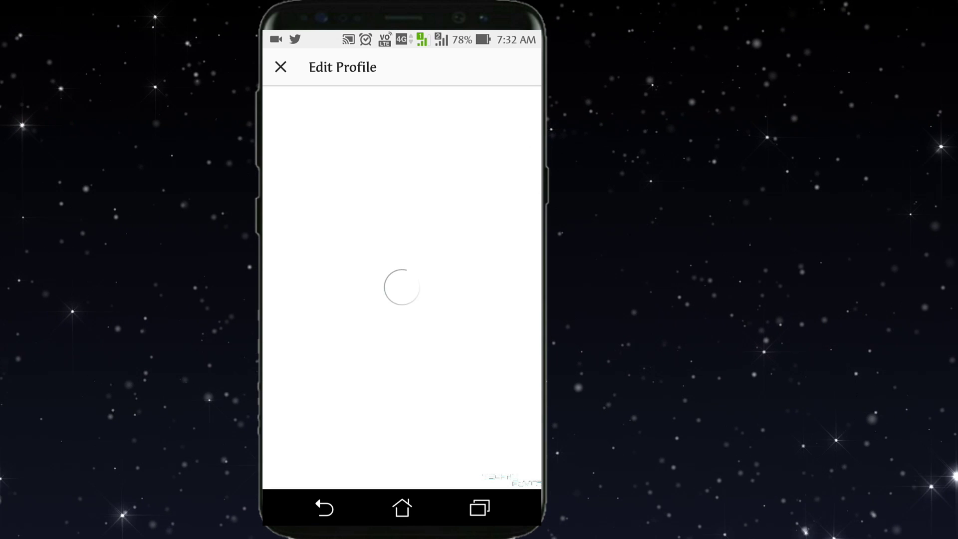
scroll(402, 299, down, 5)
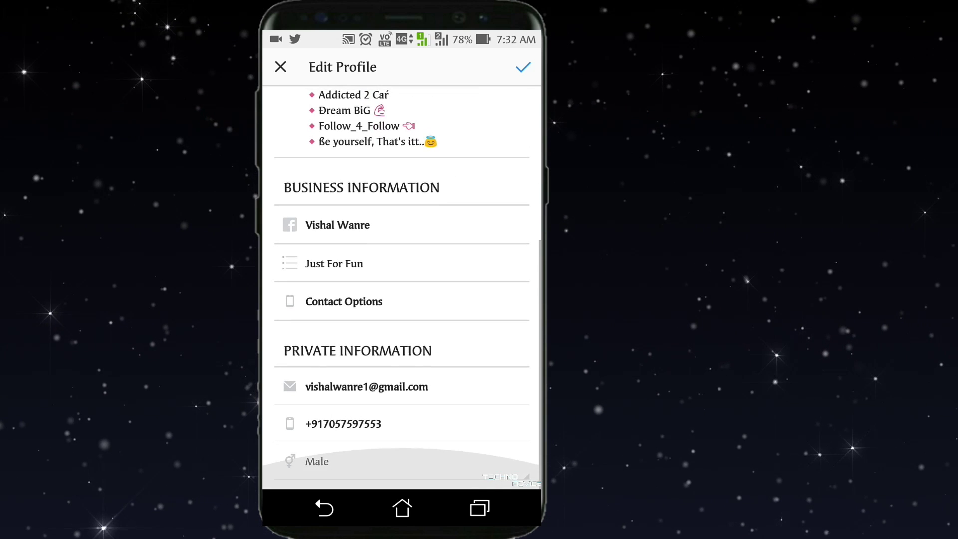
drag(401, 34, 402, 374)
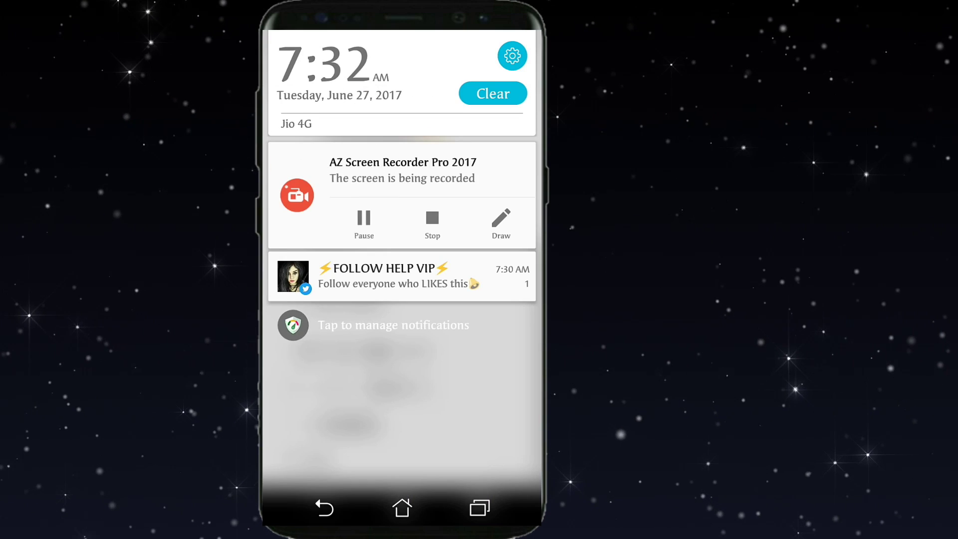
drag(402, 412, 401, 75)
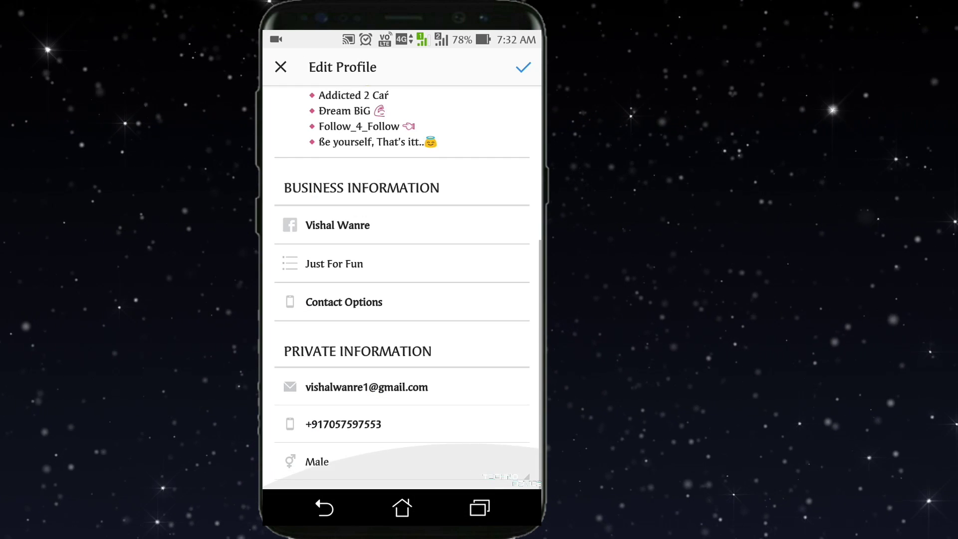
scroll(402, 300, up, 5)
click(324, 508)
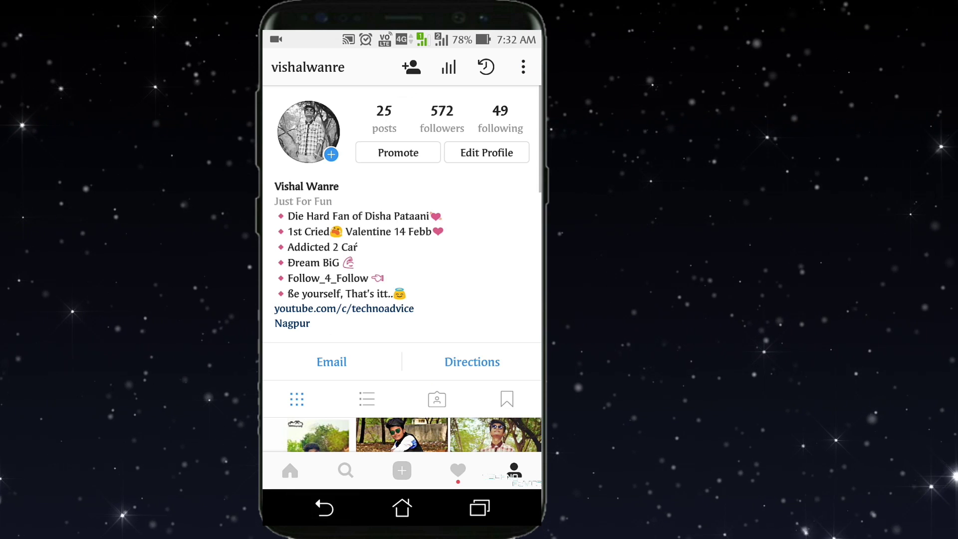
scroll(402, 299, down, 3)
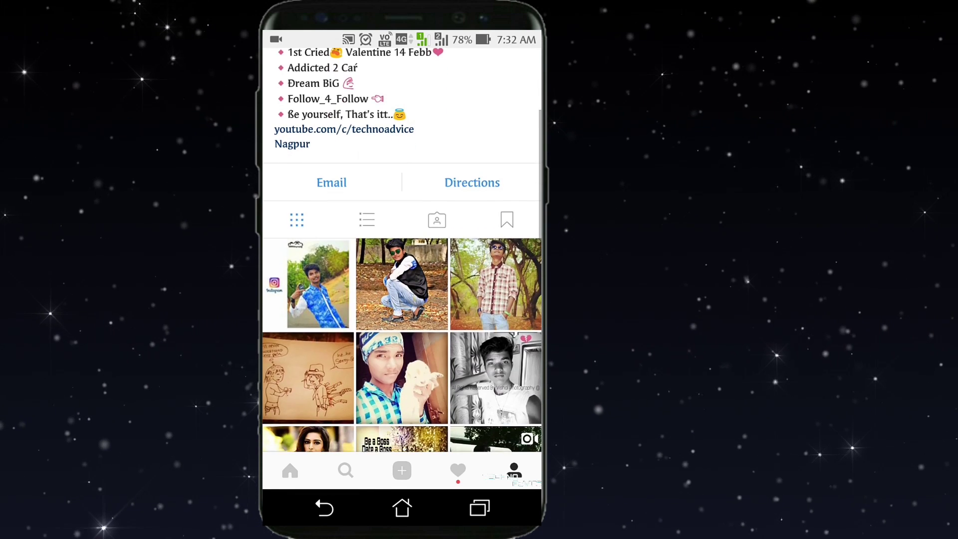
scroll(401, 300, up, 2)
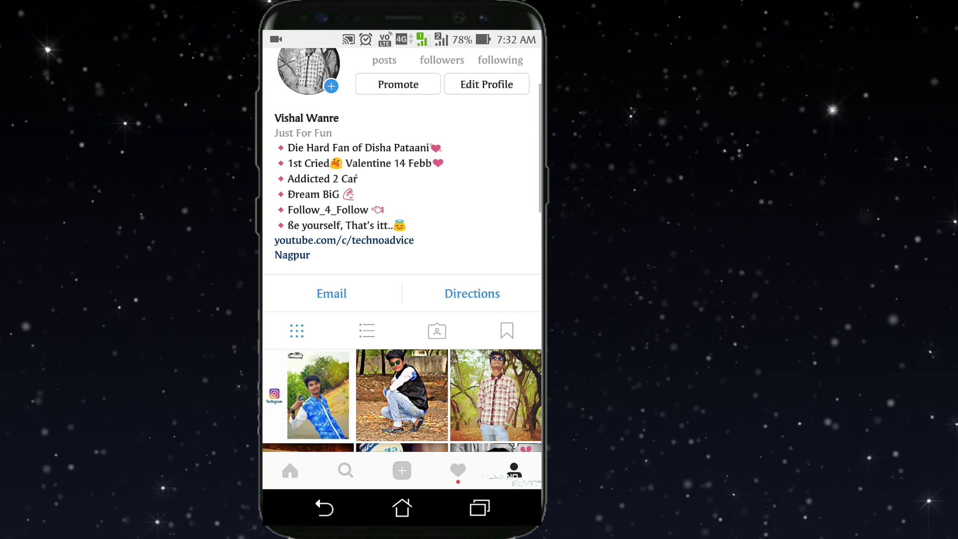
scroll(402, 249, down, 10)
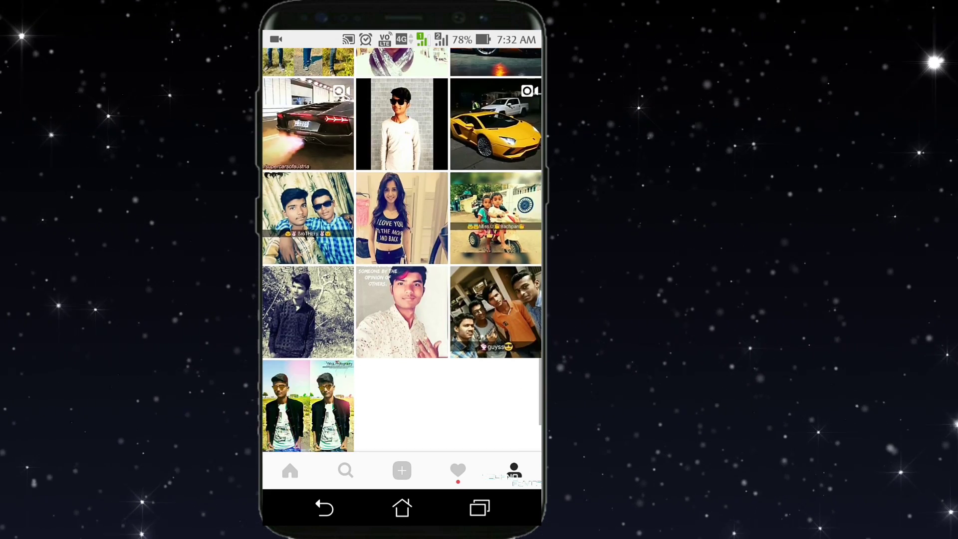
scroll(402, 250, up, 10)
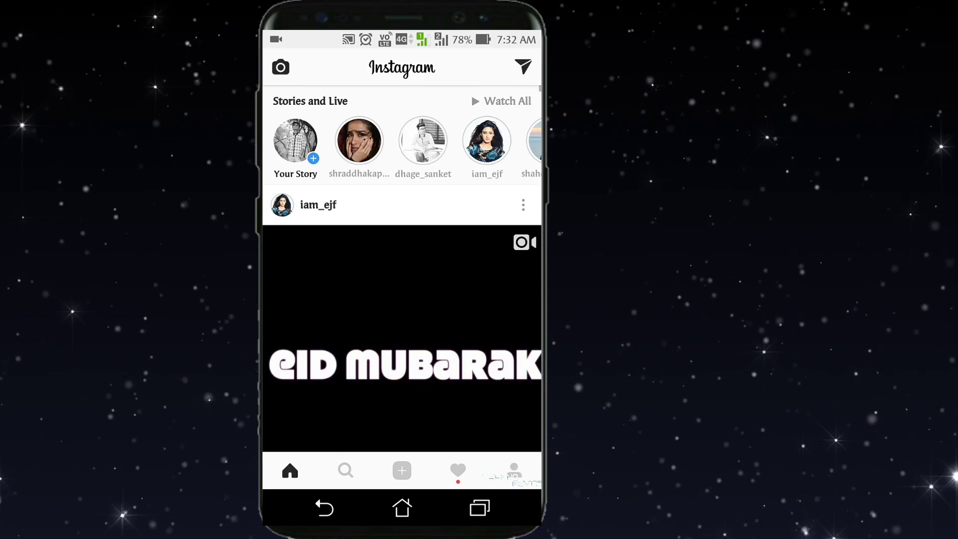
scroll(402, 270, down, 5)
scroll(401, 270, down, 2)
scroll(402, 270, up, 2)
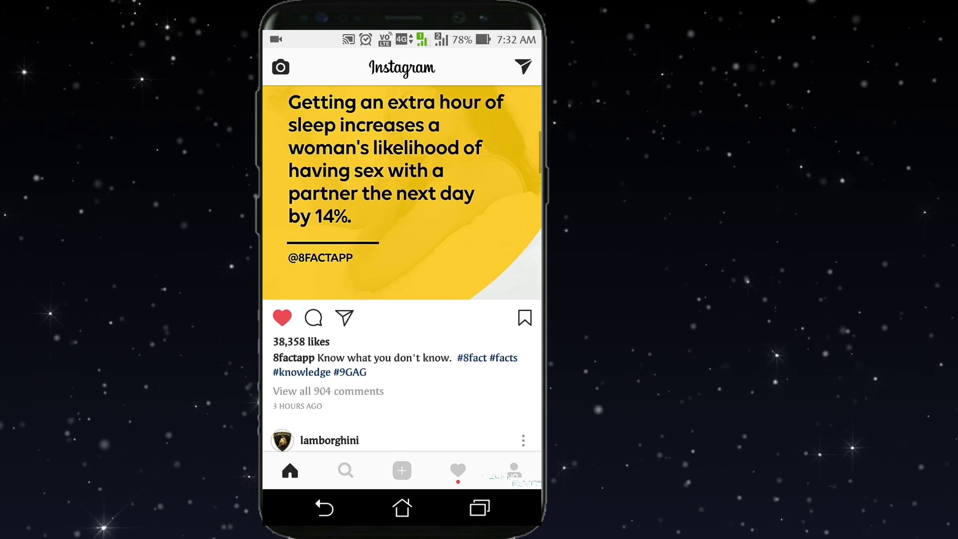
scroll(402, 270, down, 5)
scroll(402, 270, down, 4)
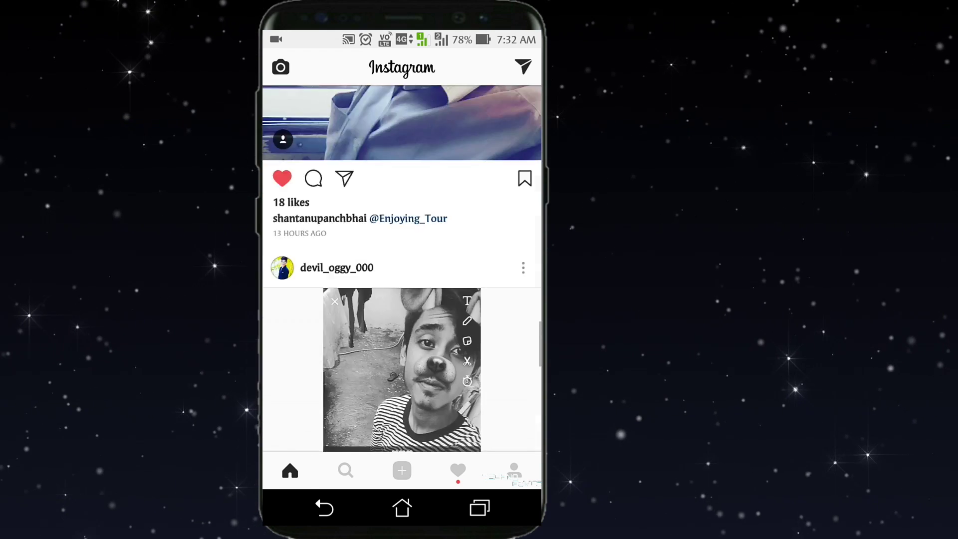
scroll(402, 270, down, 4)
scroll(402, 269, up, 3)
scroll(402, 269, up, 1)
scroll(402, 269, down, 1)
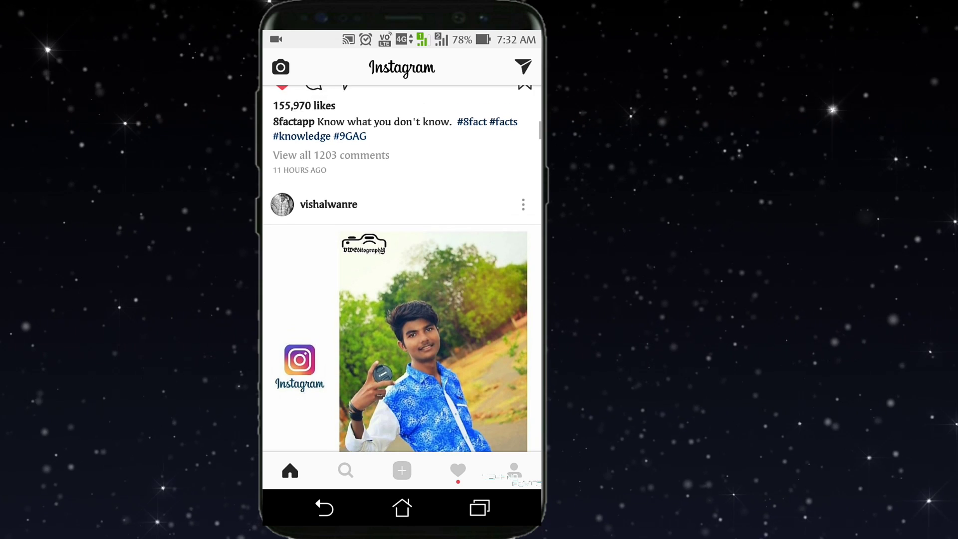
scroll(401, 269, down, 2)
scroll(402, 270, down, 2)
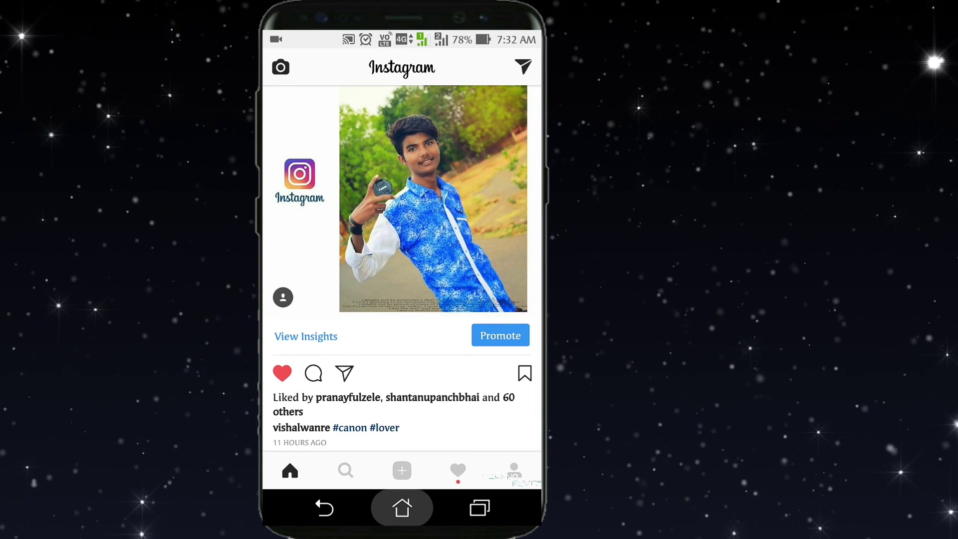
Leave Instagram and go to the Android home screen after viewing the business post
click(402, 508)
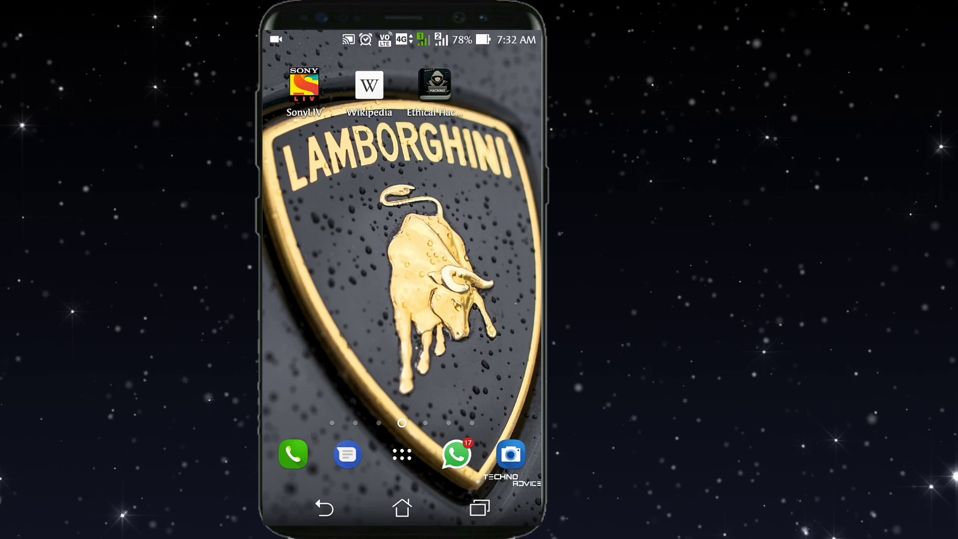